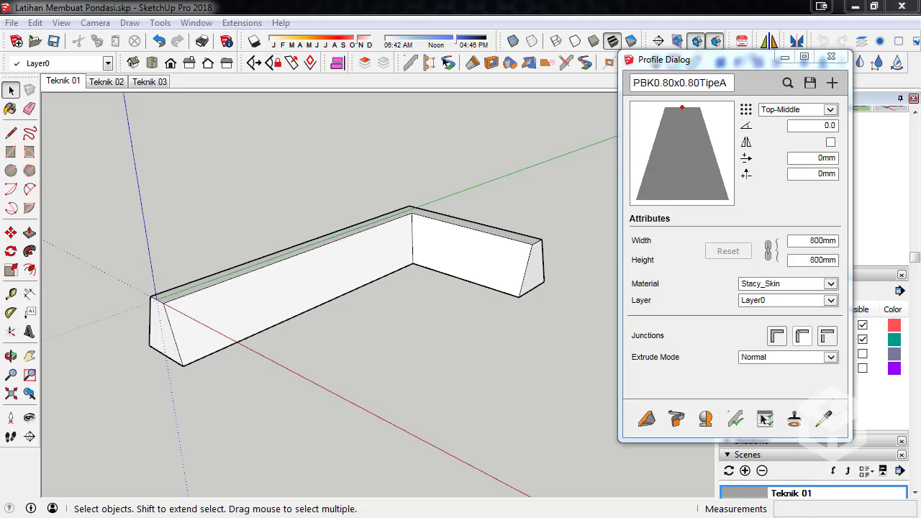
Step: Orbit around the L-shaped foundation and move the Profile dialog aside to uncover the layers
mouse_move(290, 273)
middle_mouse_down()
mouse_move(395, 319)
mouse_move(203, 335)
mouse_move(598, 254)
mouse_move(212, 277)
middle_mouse_up()
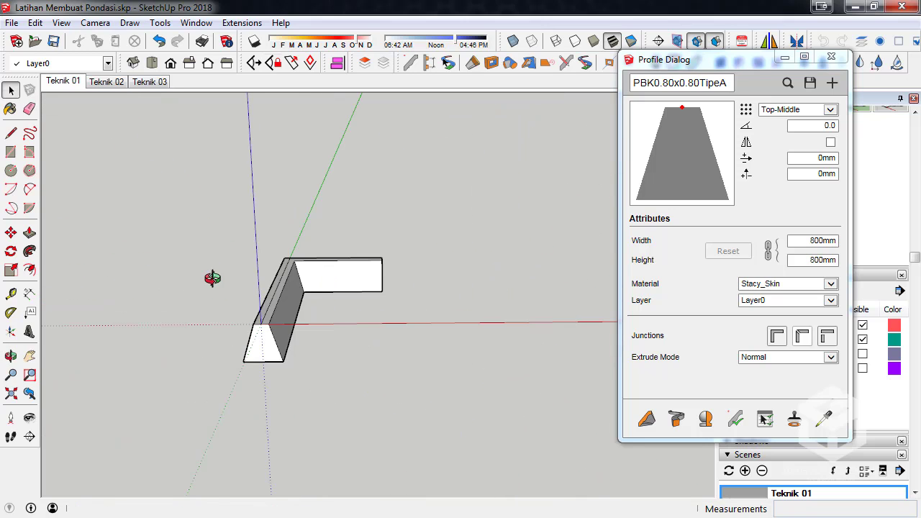
mouse_move(144, 370)
middle_mouse_down()
mouse_move(189, 362)
mouse_move(92, 271)
mouse_move(187, 275)
mouse_move(353, 315)
mouse_move(323, 342)
mouse_move(225, 316)
middle_mouse_up()
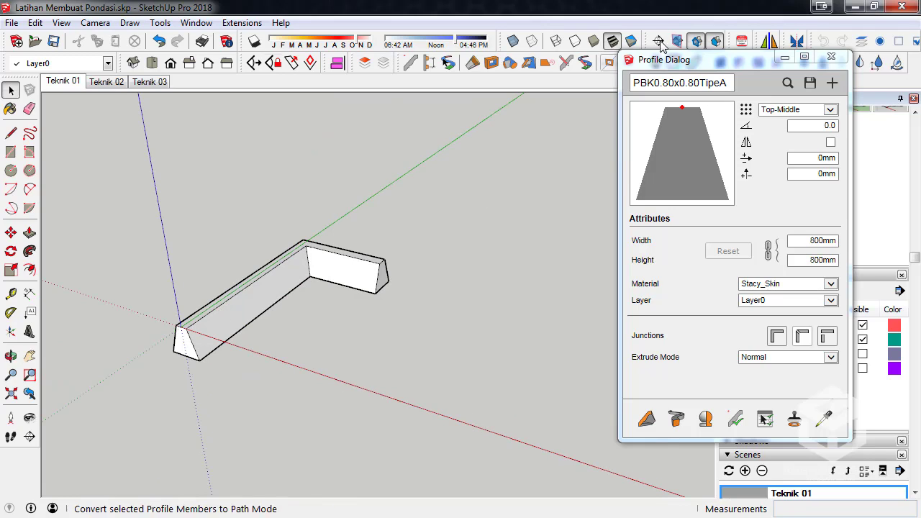
mouse_move(702, 65)
left_mouse_down()
mouse_move(539, 103)
mouse_move(551, 127)
mouse_move(544, 117)
left_mouse_up()
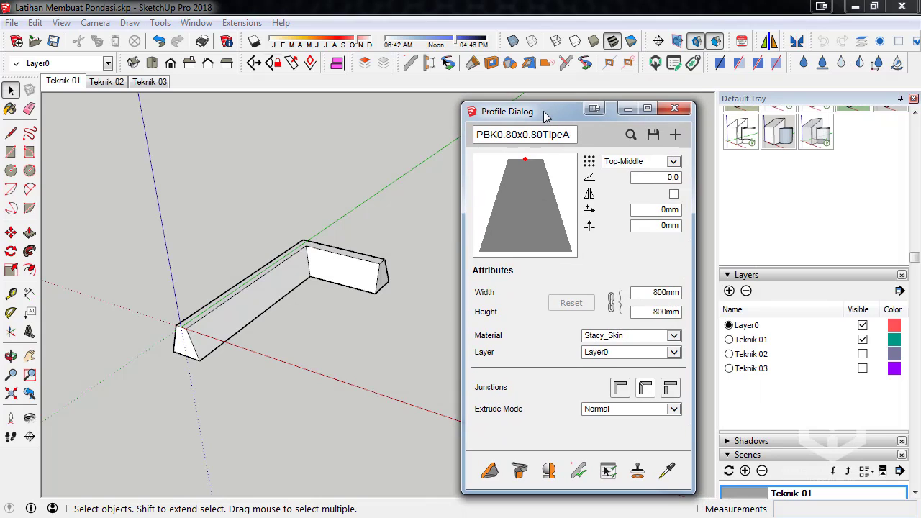
middle_click_drag(276, 178, 268, 224)
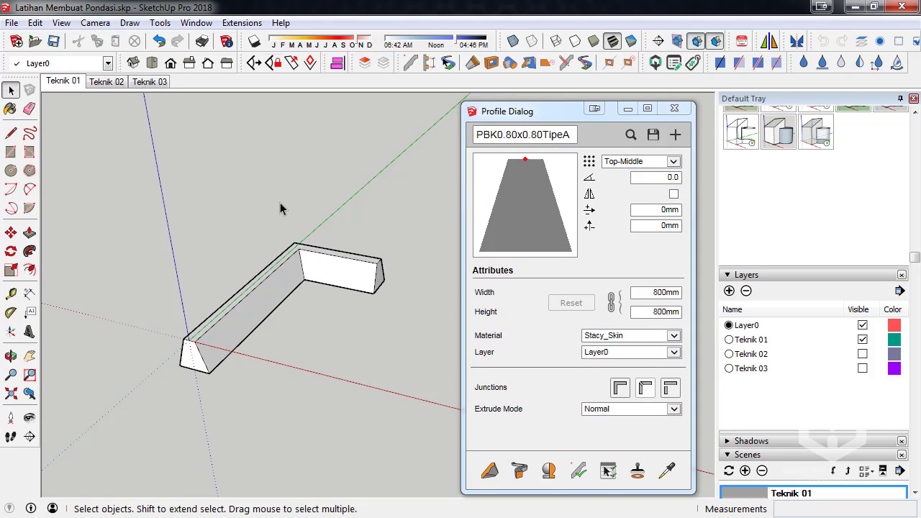
Step: Box-select the whole foundation, clear the selection, and switch to the Teknik 02 scene
mouse_move(96, 167)
left_mouse_down()
mouse_move(359, 443)
mouse_move(430, 415)
left_mouse_up()
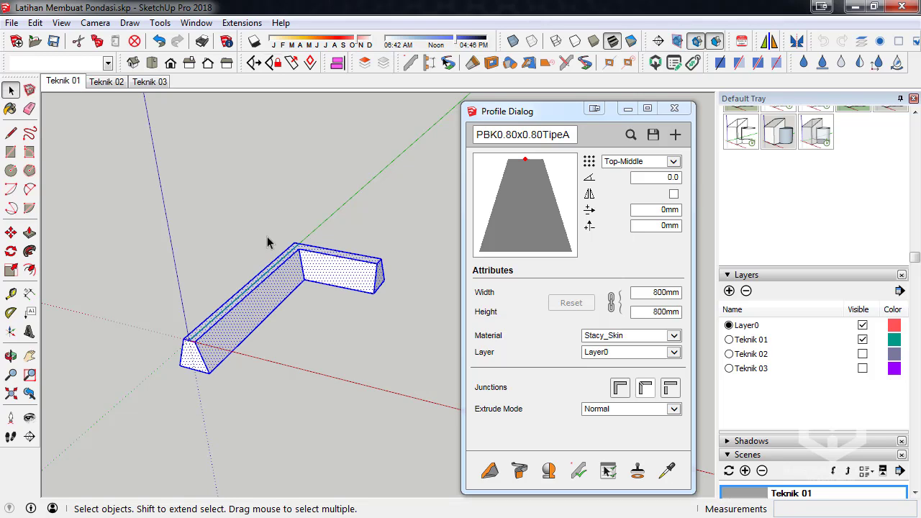
left_click(246, 184)
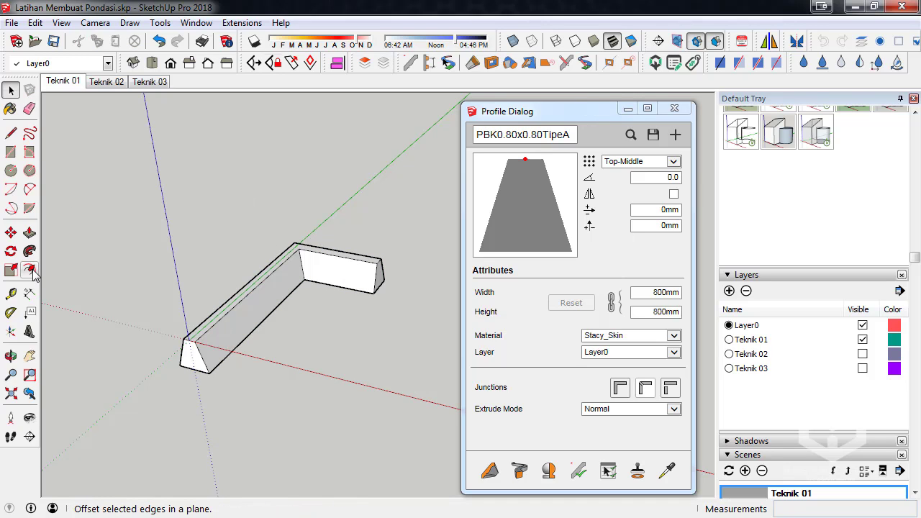
left_click(106, 83)
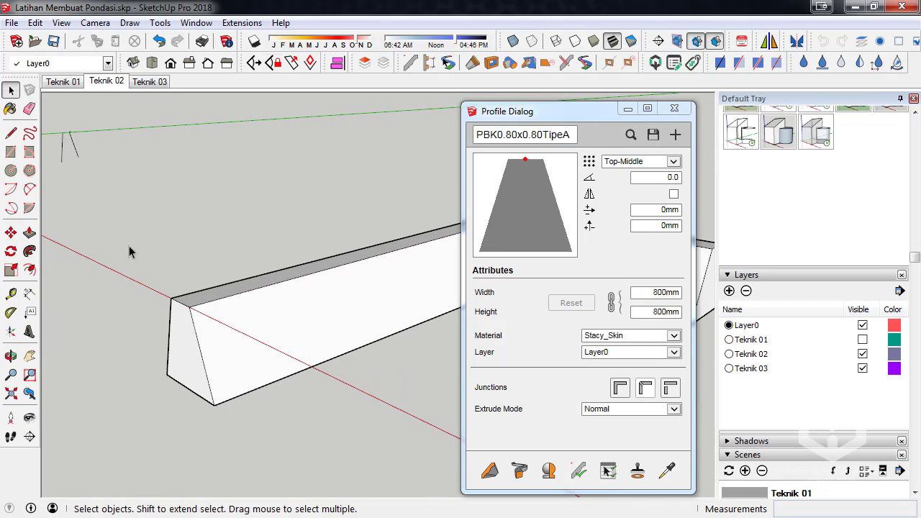
Step: Switch to the Teknik 03 scene, then zoom and orbit to view the row of L-shaped footings
middle_click_drag(205, 263, 222, 167)
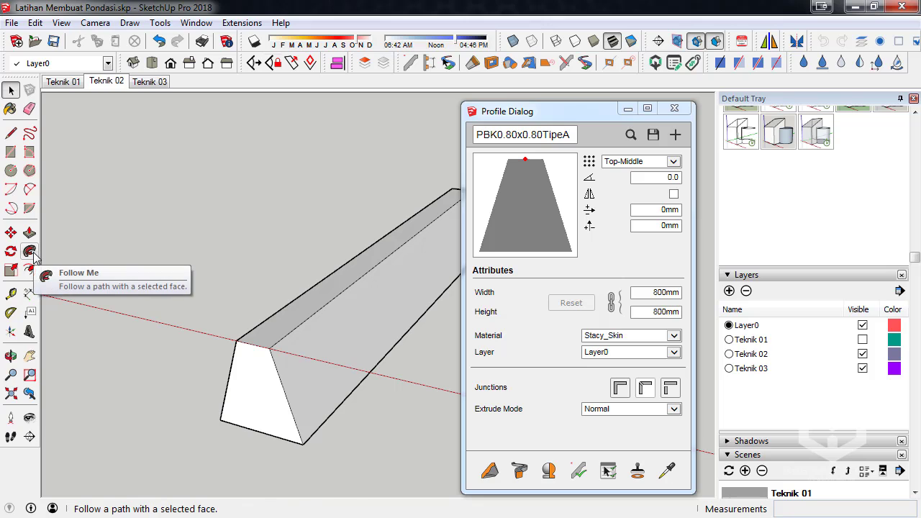
left_click(149, 81)
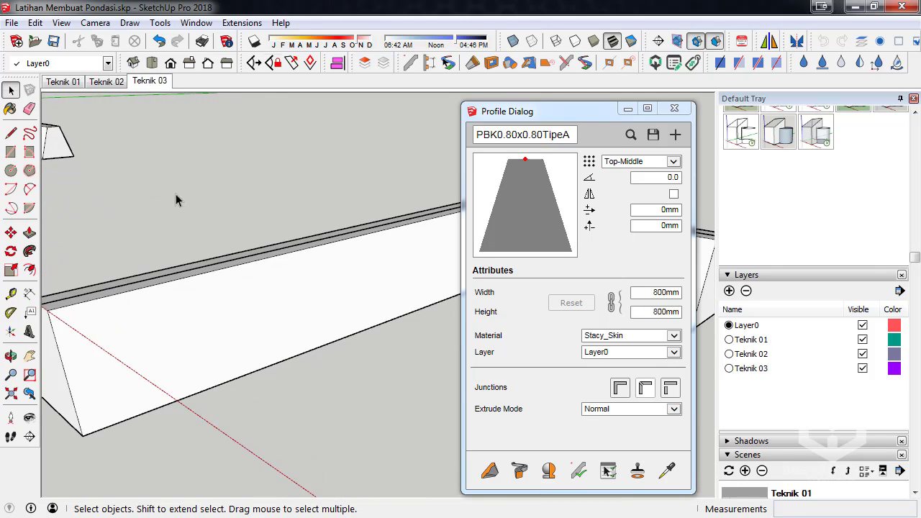
middle_click_drag(180, 200, 247, 249)
scroll(123, 252, "down", 5)
scroll(99, 240, "down", 3)
scroll(84, 238, "down", 2)
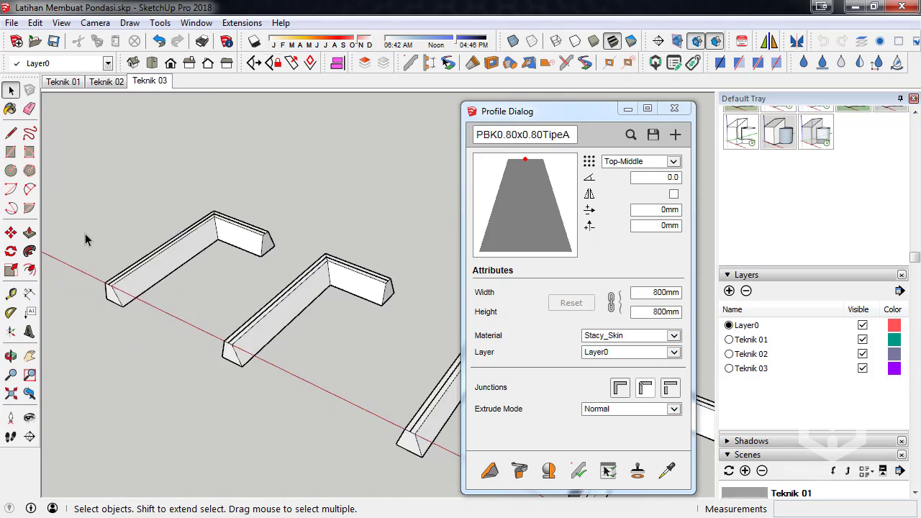
scroll(70, 239, "down", 2)
scroll(261, 353, "up", 2)
scroll(339, 329, "up", 2)
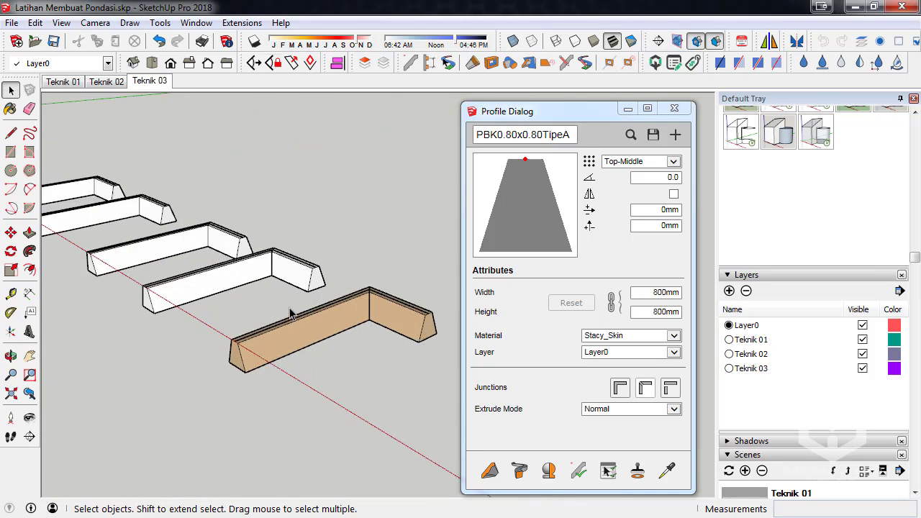
scroll(235, 348, "up", 4)
scroll(235, 348, "down", 2)
scroll(280, 332, "down", 4)
scroll(216, 310, "down", 3)
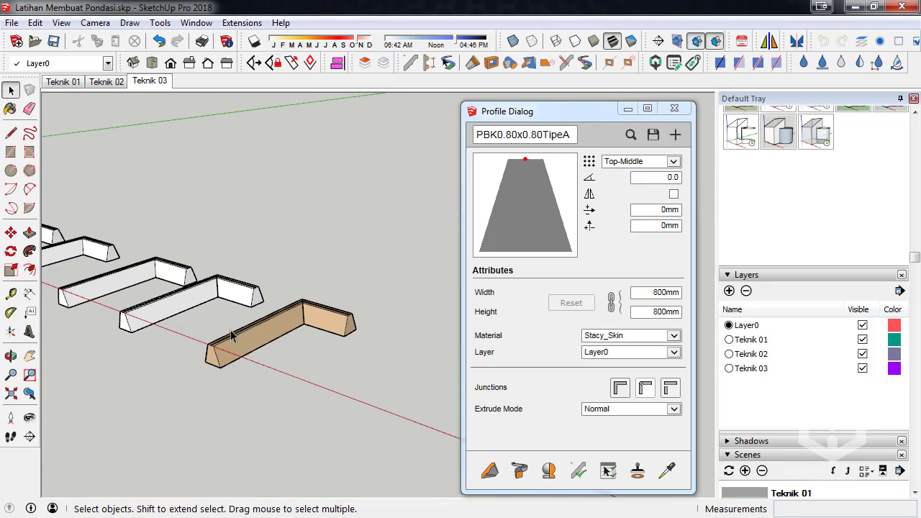
middle_click_drag(173, 317, 162, 288)
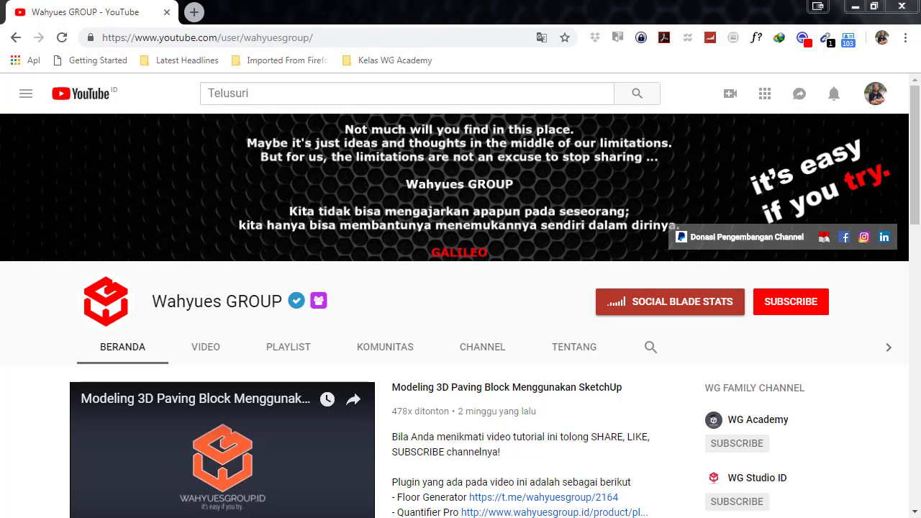
Step: Subscribe to the tutorial creator's YouTube channel and turn on all notifications
left_click(814, 309)
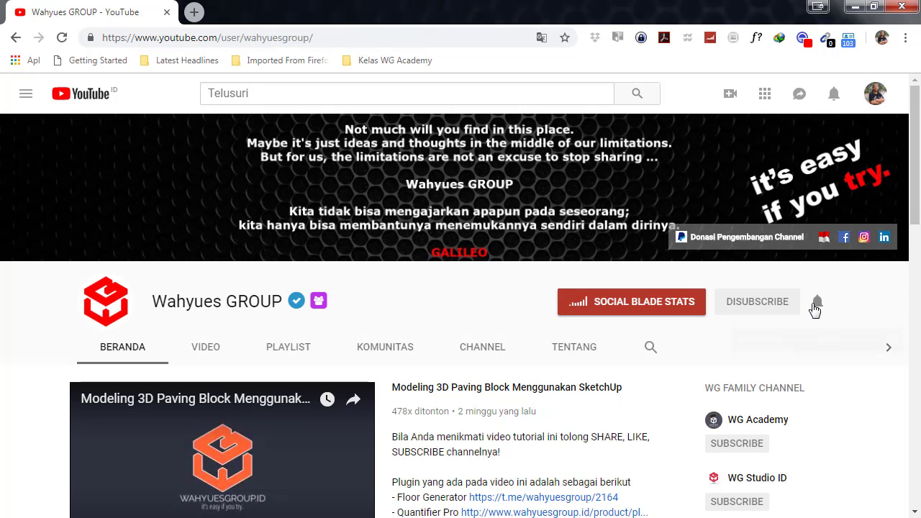
left_click(818, 306)
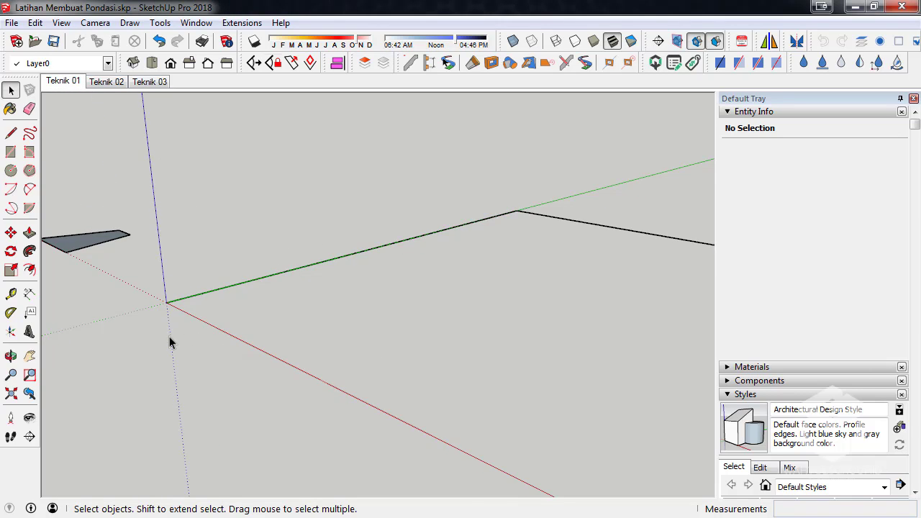
Step: Select the trapezoid face and view it from the top with parallel projection
mouse_move(169, 336)
middle_mouse_down()
mouse_move(223, 297)
mouse_move(341, 361)
mouse_move(85, 260)
middle_mouse_up()
double_click(113, 295)
mouse_move(240, 347)
middle_mouse_down()
mouse_move(152, 282)
mouse_move(398, 341)
mouse_move(175, 227)
middle_mouse_up()
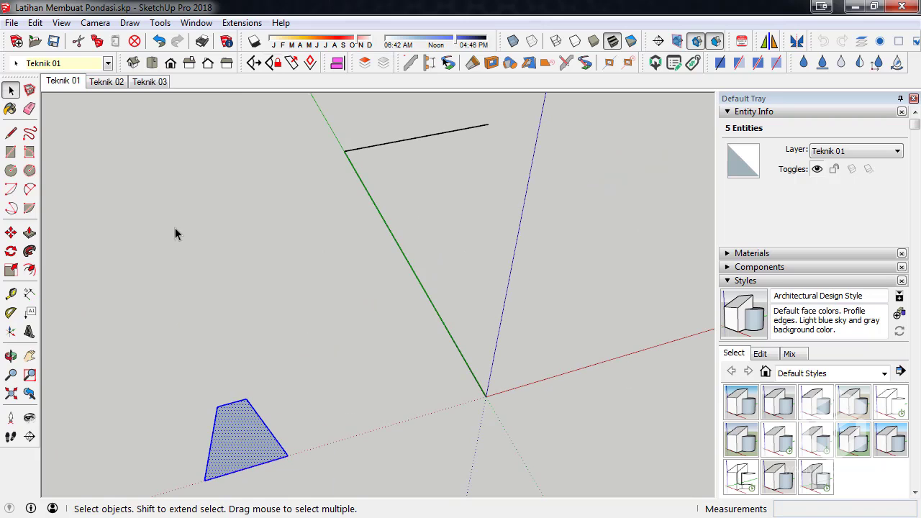
left_click(151, 63)
left_click(95, 23)
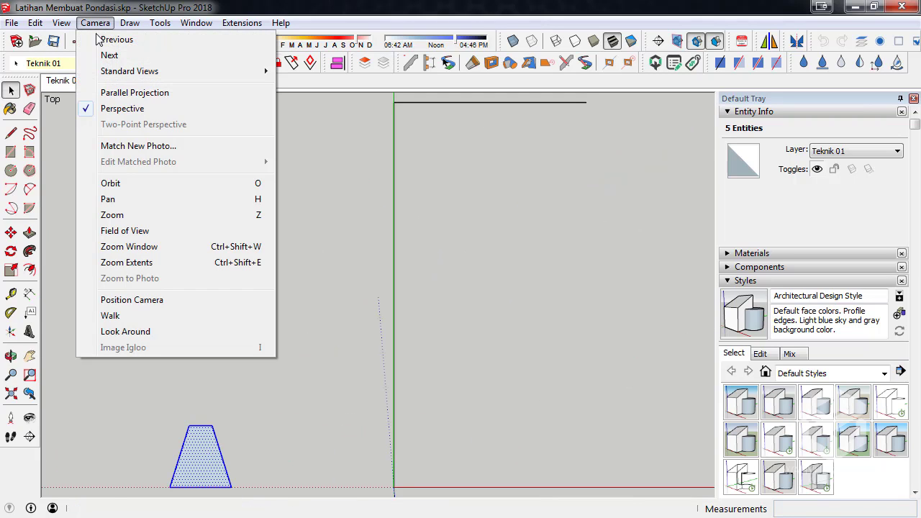
left_click(123, 92)
scroll(62, 255, "down", 1)
scroll(109, 391, "up", 1)
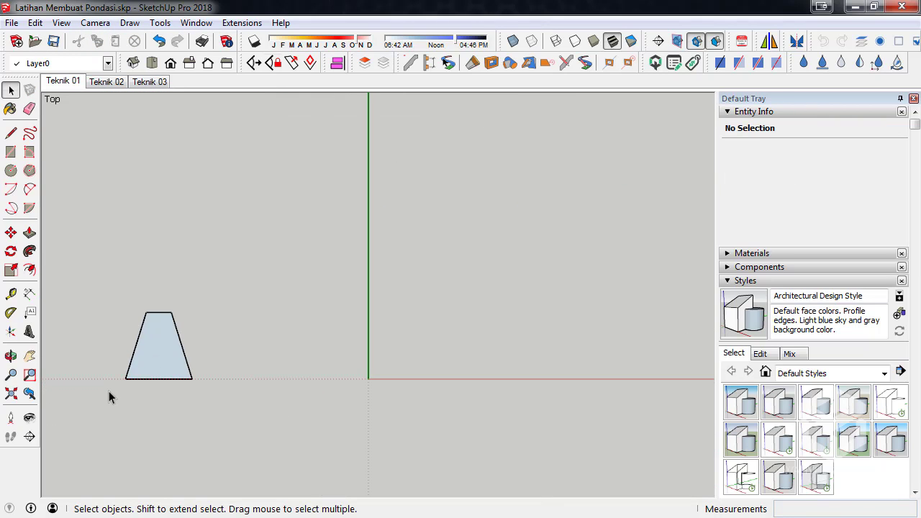
scroll(108, 390, "up", 2)
scroll(120, 369, "up", 2)
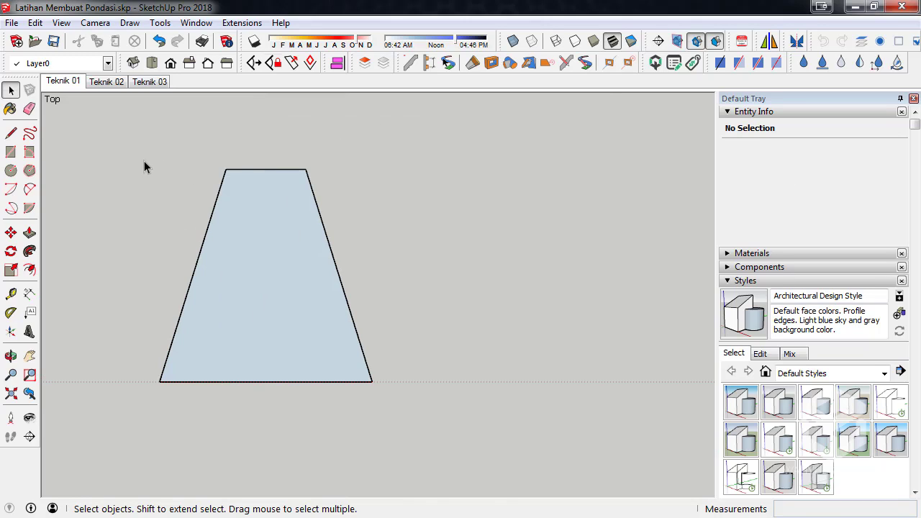
Step: Dimension the trapezoid's 300 mm top edge and 800 mm height, then delete the height dimension
left_click(29, 293)
left_click(226, 170)
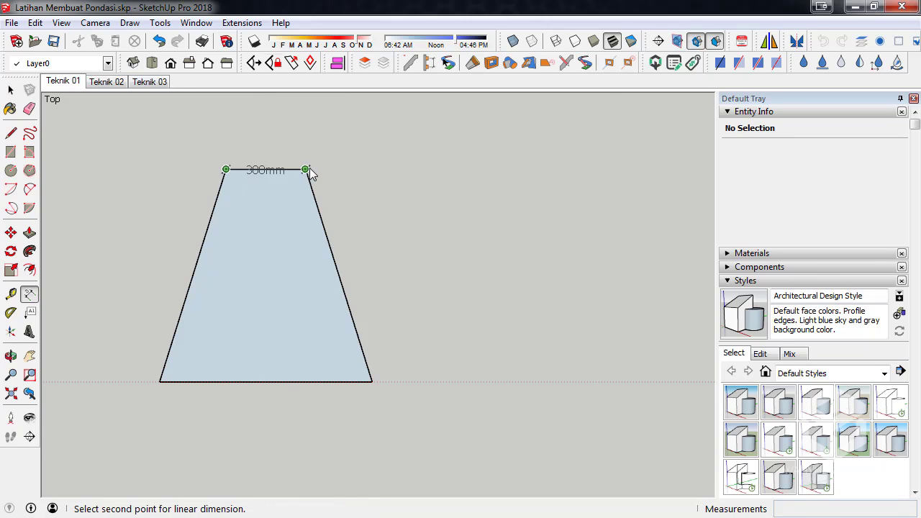
left_click(307, 170)
left_click(309, 154)
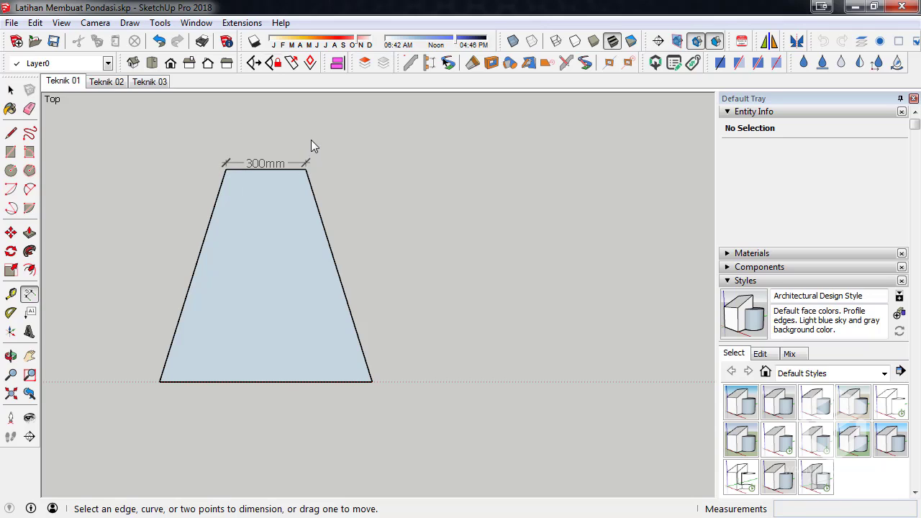
left_click(226, 170)
left_click(159, 382)
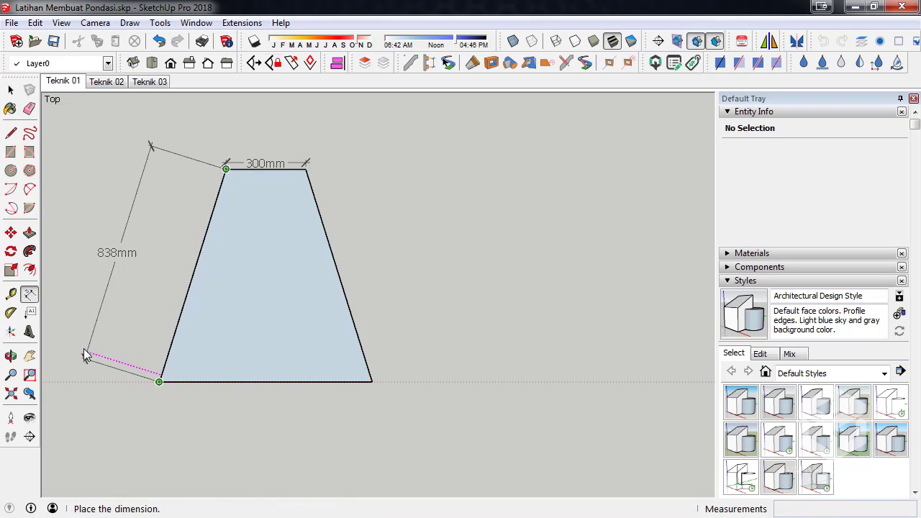
left_click(120, 398)
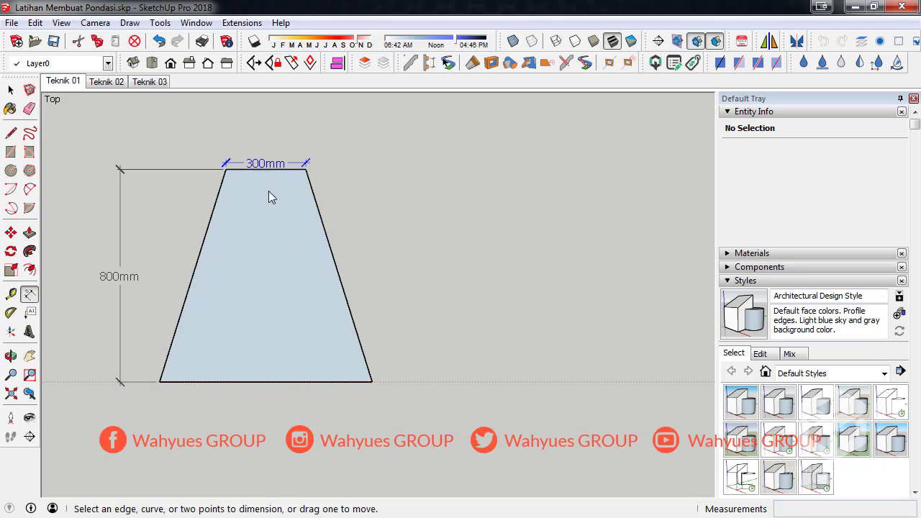
left_click(159, 381)
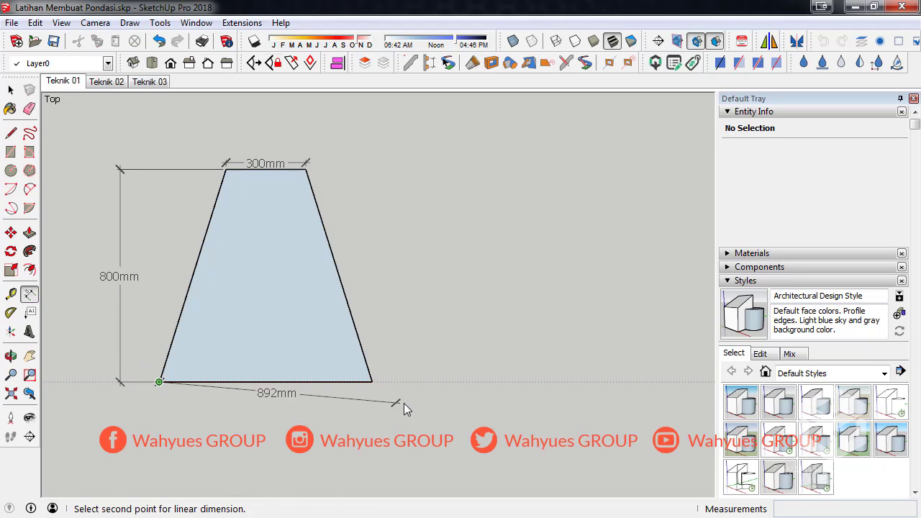
left_click(371, 381)
key("space")
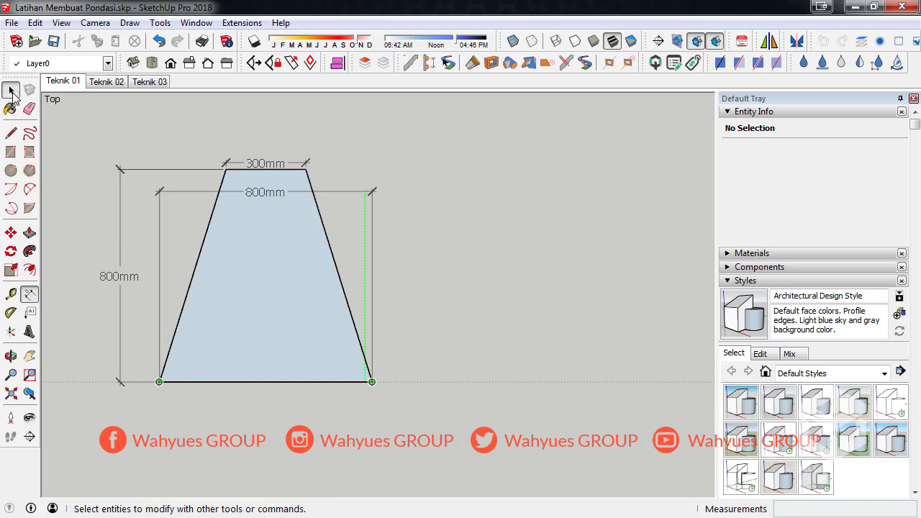
left_click(180, 170)
key("Delete")
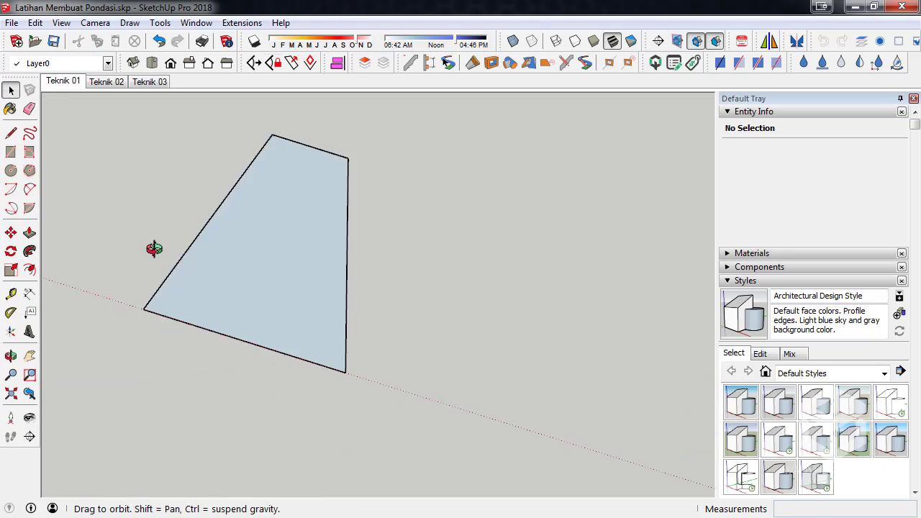
Step: Switch the camera back to perspective and orbit to see the trapezoid face
mouse_move(278, 165)
middle_mouse_down()
mouse_move(211, 263)
mouse_move(135, 262)
middle_mouse_up()
left_click(93, 24)
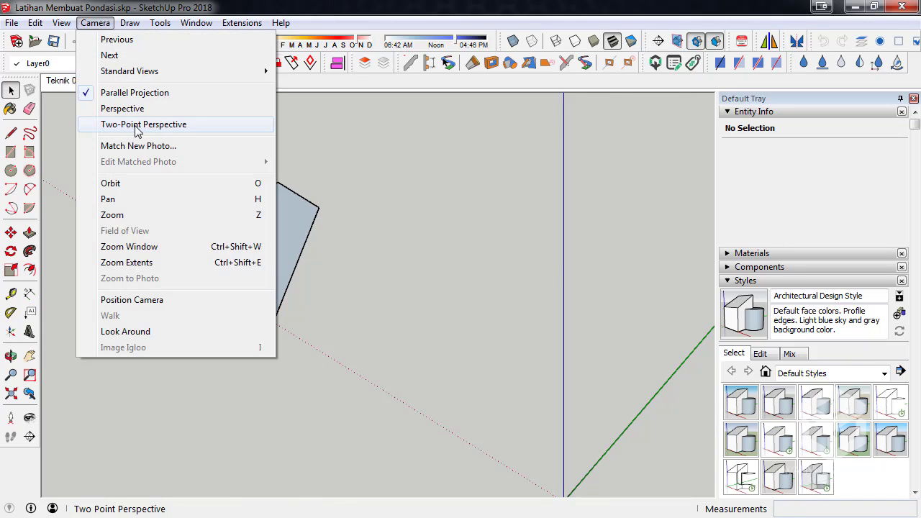
left_click(126, 107)
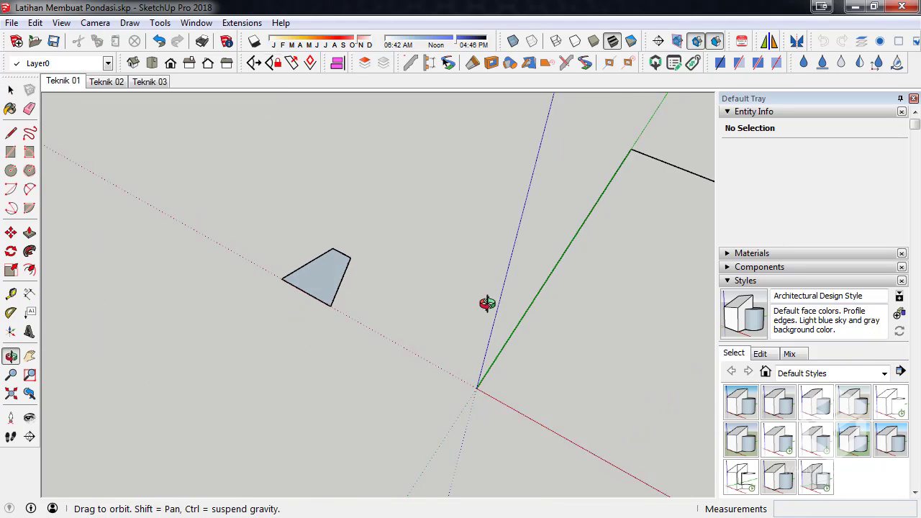
middle_click_drag(485, 302, 195, 248)
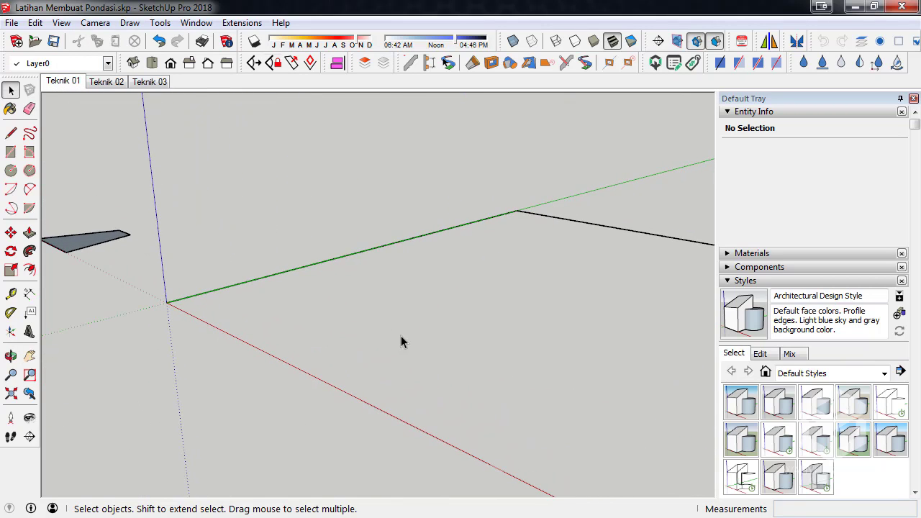
middle_click_drag(519, 291, 400, 320)
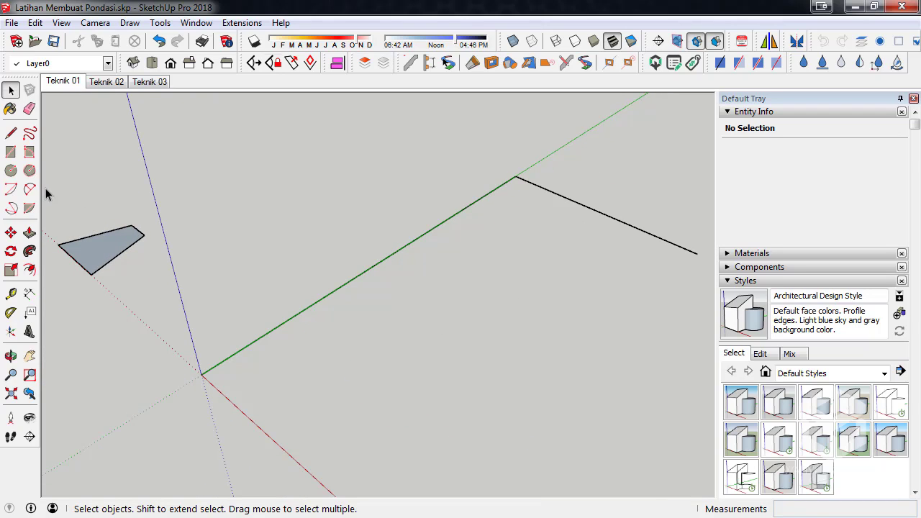
Step: Select the trapezoid and move it by its corner to the axes origin
left_click_drag(70, 238, 200, 284)
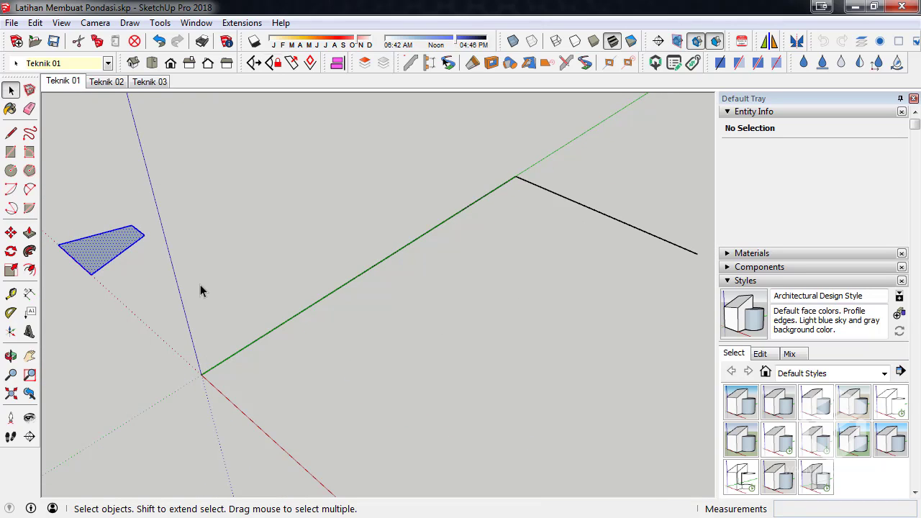
left_click(11, 232)
scroll(130, 223, "up", 1)
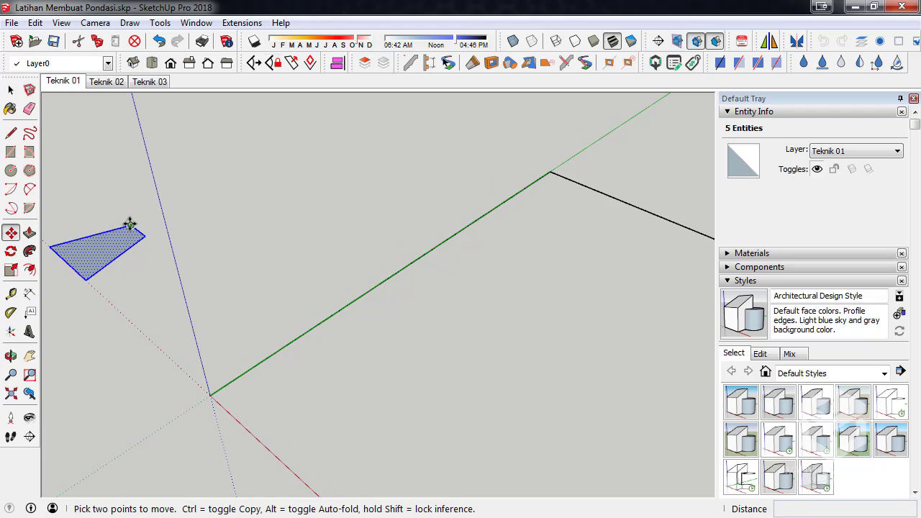
scroll(131, 226, "up", 1)
scroll(136, 230, "up", 2)
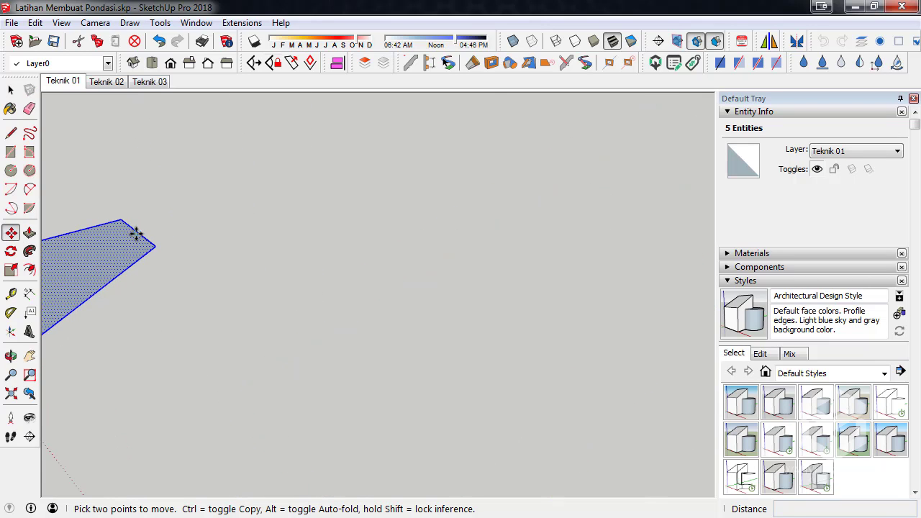
left_click(136, 232)
scroll(175, 148, "down", 2)
scroll(177, 232, "down", 2)
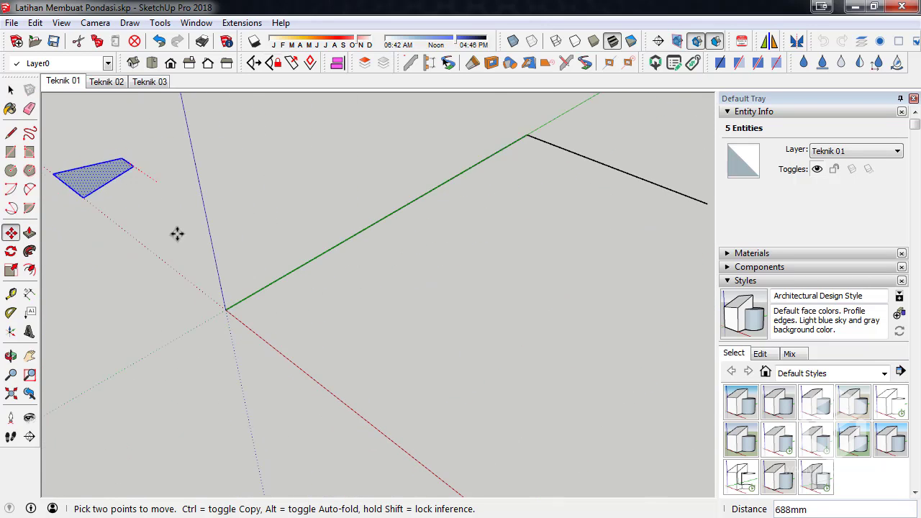
left_click(225, 310)
mouse_move(225, 310)
middle_mouse_down()
mouse_move(267, 294)
mouse_move(233, 256)
middle_mouse_up()
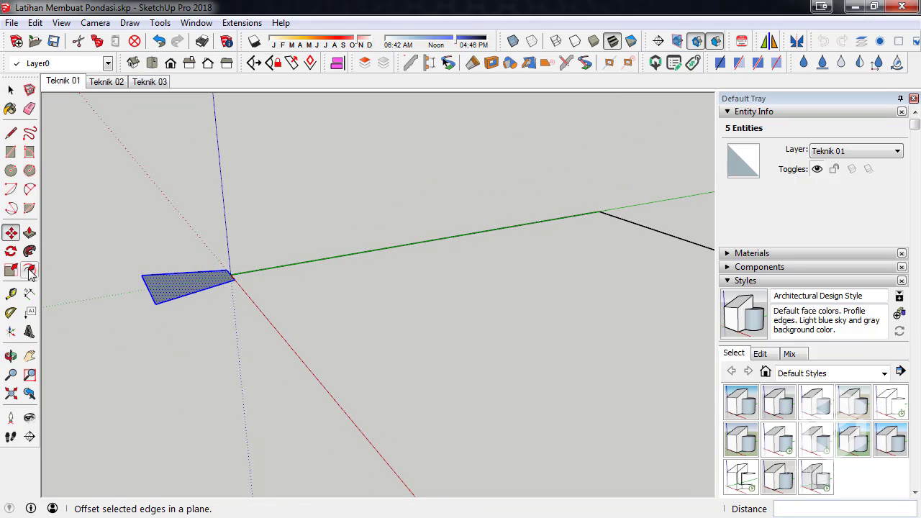
Step: Rotate the trapezoid 90° about the origin so it stands upright, then clear the selection
left_click(11, 252)
mouse_move(217, 284)
middle_mouse_down()
mouse_move(169, 98)
mouse_move(243, 216)
middle_mouse_up()
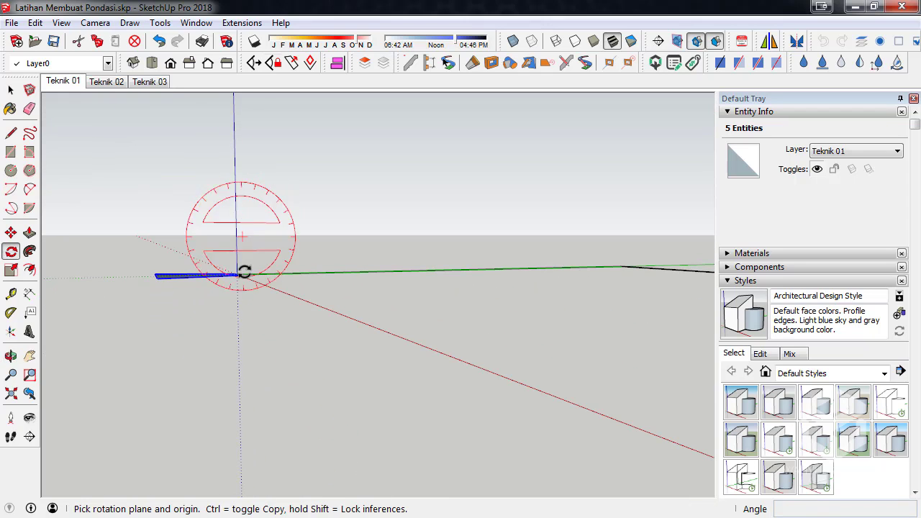
mouse_move(242, 257)
middle_mouse_down()
mouse_move(335, 491)
mouse_move(292, 426)
middle_mouse_up()
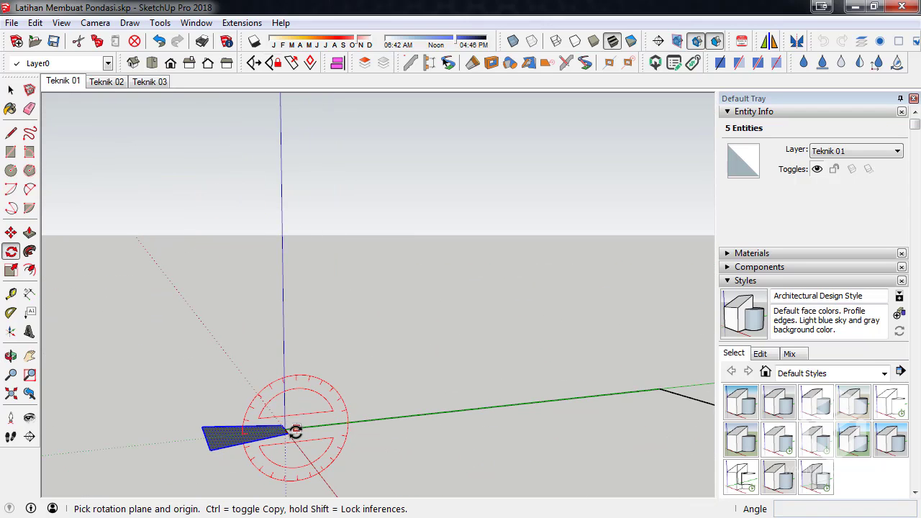
left_click(284, 429)
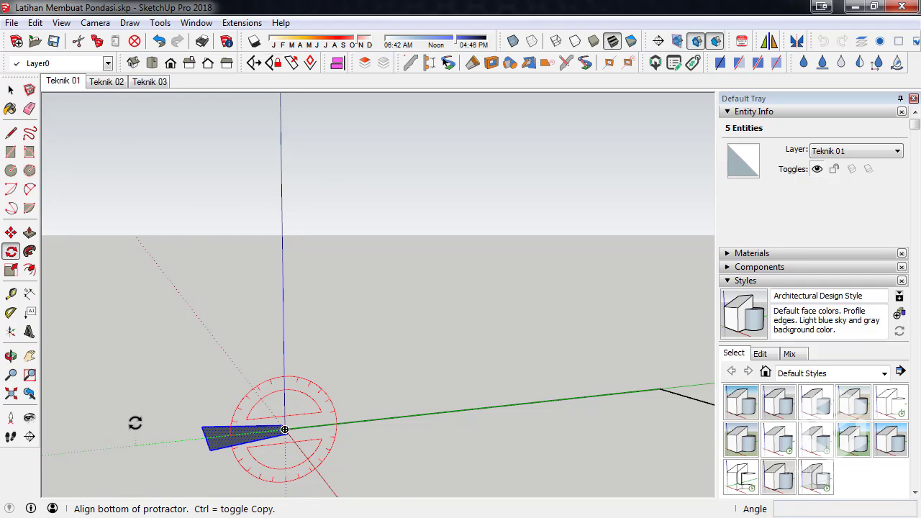
left_click(510, 403)
left_click(487, 329)
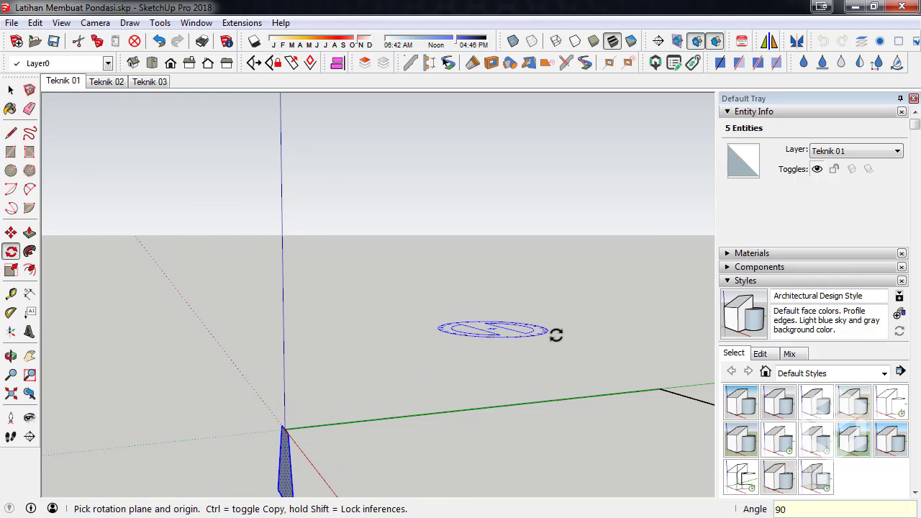
left_click(10, 92)
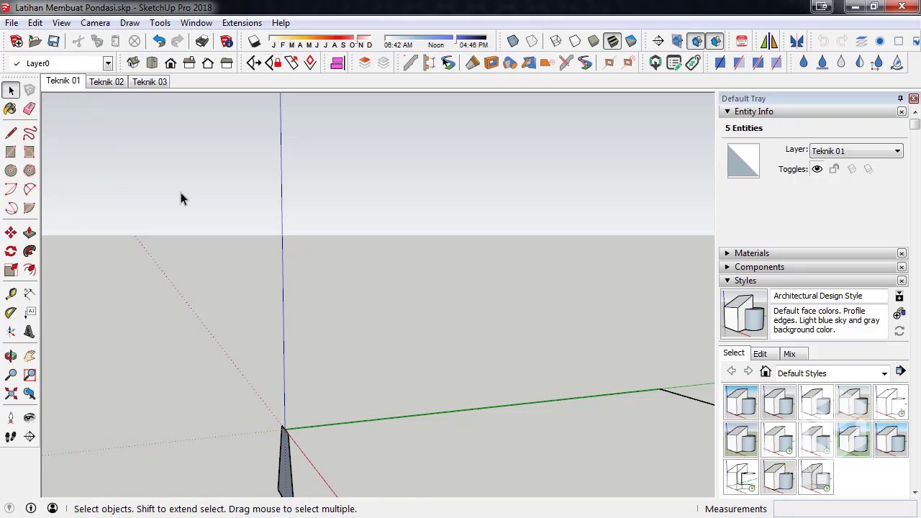
left_click(181, 197)
mouse_move(180, 198)
middle_mouse_down()
mouse_move(391, 473)
mouse_move(210, 354)
mouse_move(396, 382)
mouse_move(508, 319)
mouse_move(532, 361)
middle_mouse_up()
left_click_drag(532, 361, 415, 226)
middle_click_drag(467, 378, 432, 469)
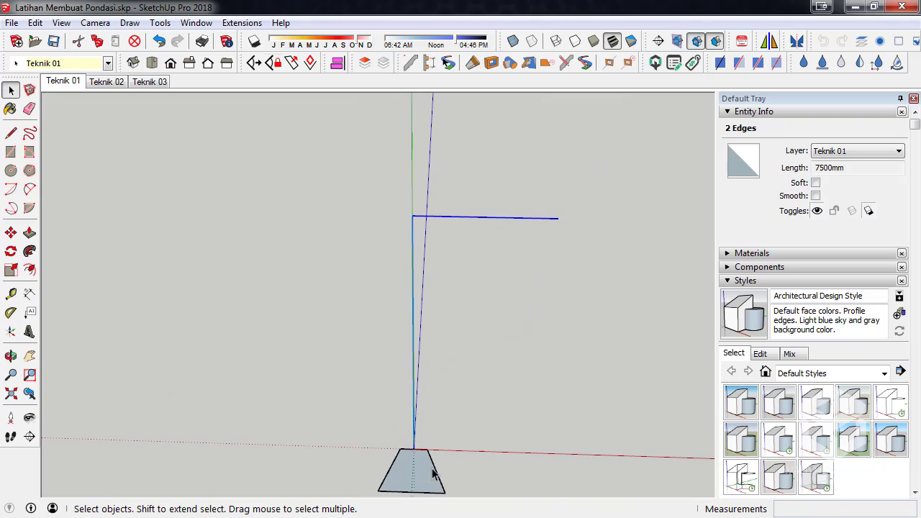
left_click(325, 267)
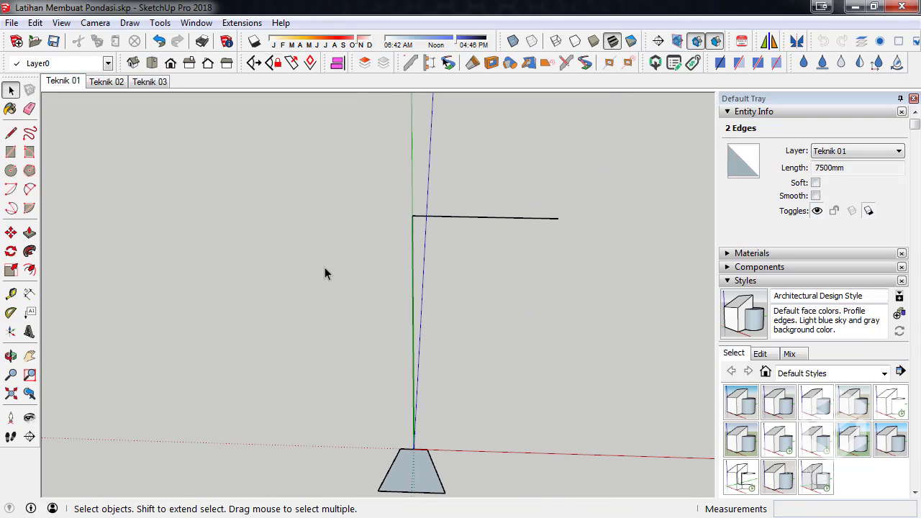
middle_click_drag(325, 267, 414, 376)
left_click(27, 363)
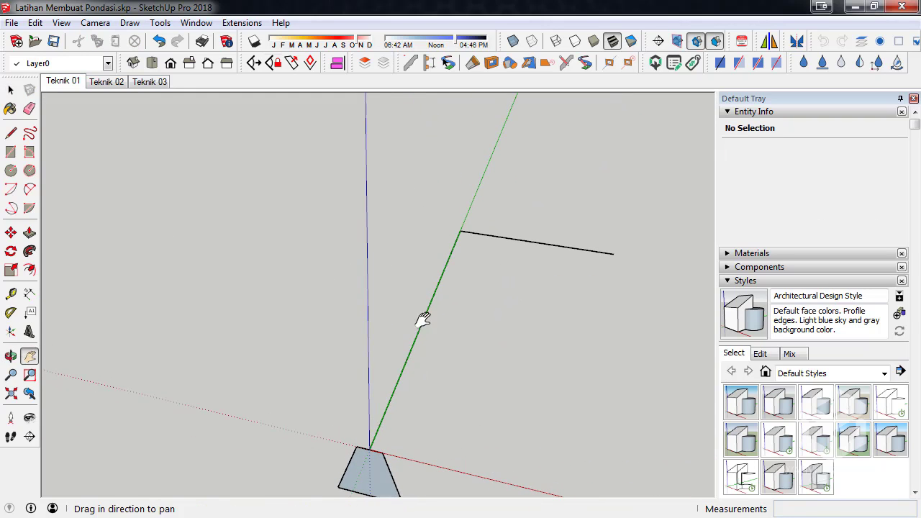
mouse_move(422, 318)
left_mouse_down()
mouse_move(181, 237)
mouse_move(421, 314)
mouse_move(97, 284)
mouse_move(377, 300)
left_mouse_up()
key("o")
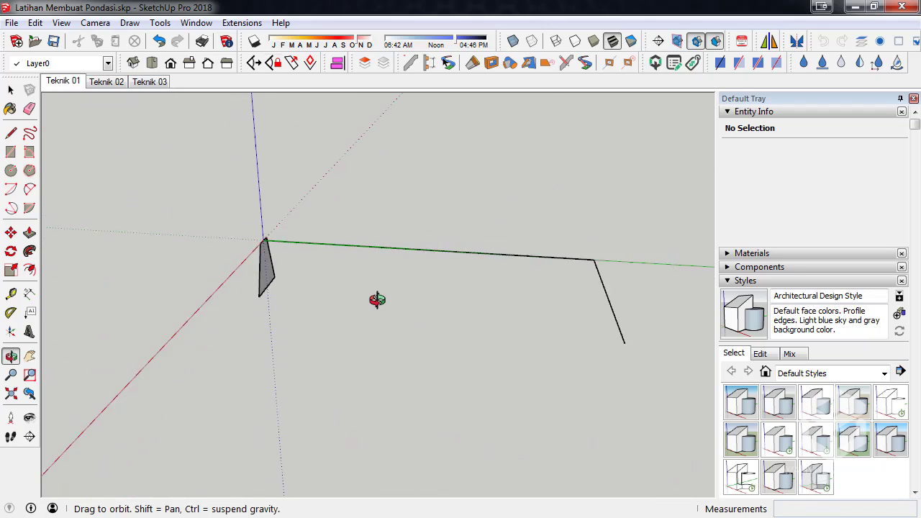
Step: Push/pull the trapezoid face 5000 mm along the green axis, then select the front end face
key("h")
left_click(29, 233)
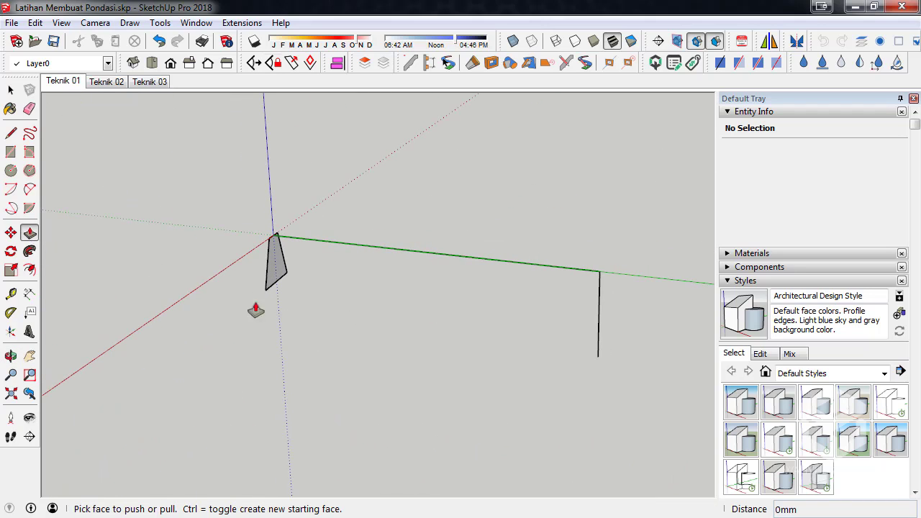
left_click(282, 267)
mouse_move(571, 304)
middle_mouse_down()
mouse_move(693, 345)
mouse_move(612, 309)
middle_mouse_up()
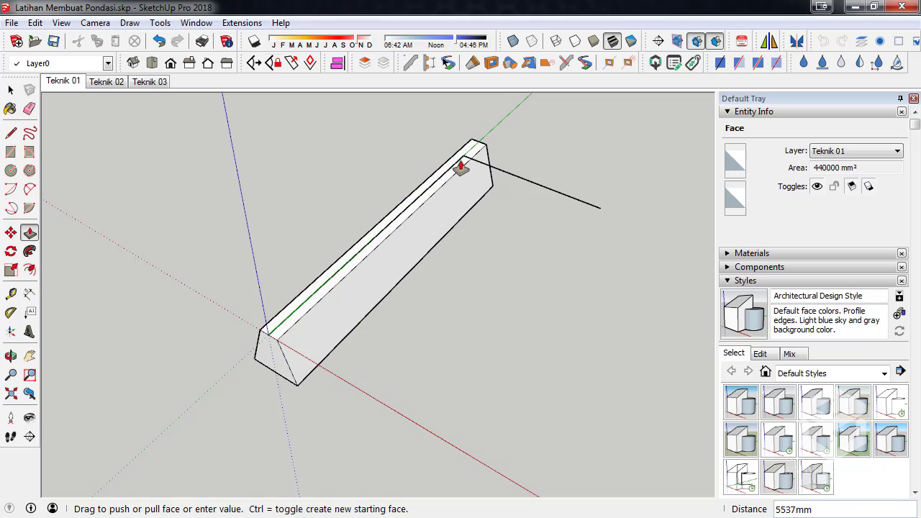
left_click(601, 210)
mouse_move(504, 259)
middle_mouse_down()
mouse_move(645, 412)
mouse_move(400, 295)
mouse_move(539, 364)
mouse_move(497, 315)
middle_mouse_up()
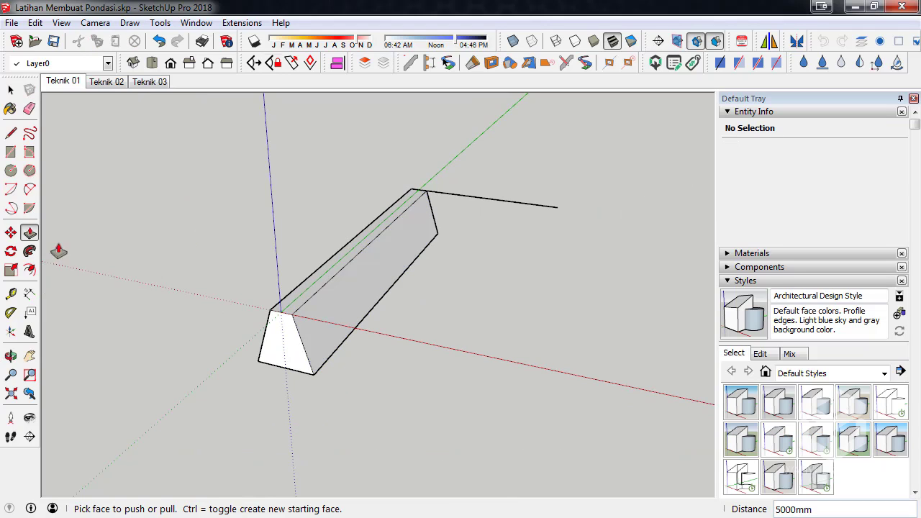
left_click(10, 90)
left_click(292, 347)
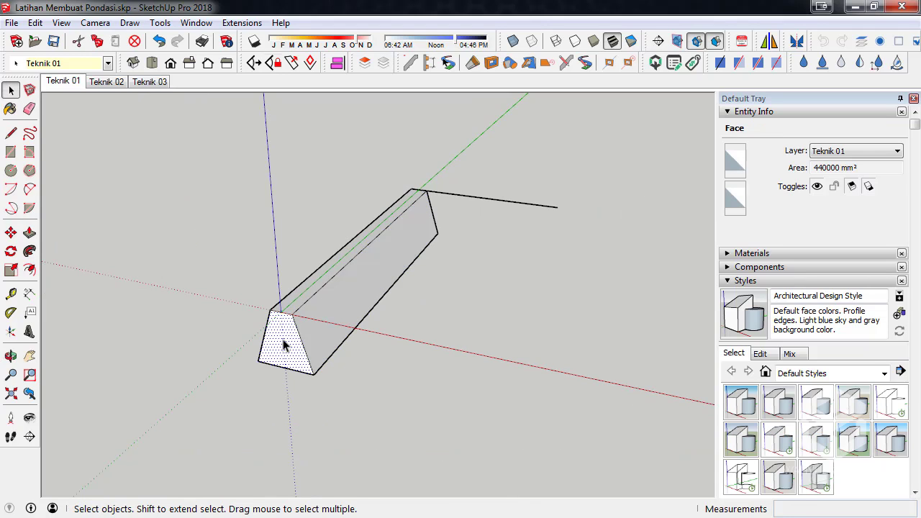
Step: Copy the end face to the path's far end and rotate the copy to a new angle
double_click(293, 360)
scroll(294, 360, "up", 2)
left_click(10, 232)
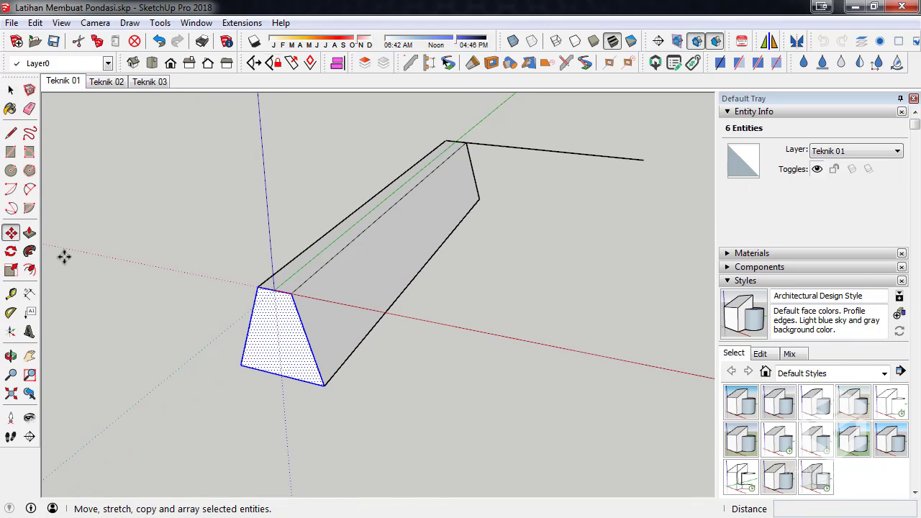
left_click(274, 291)
key("ctrl")
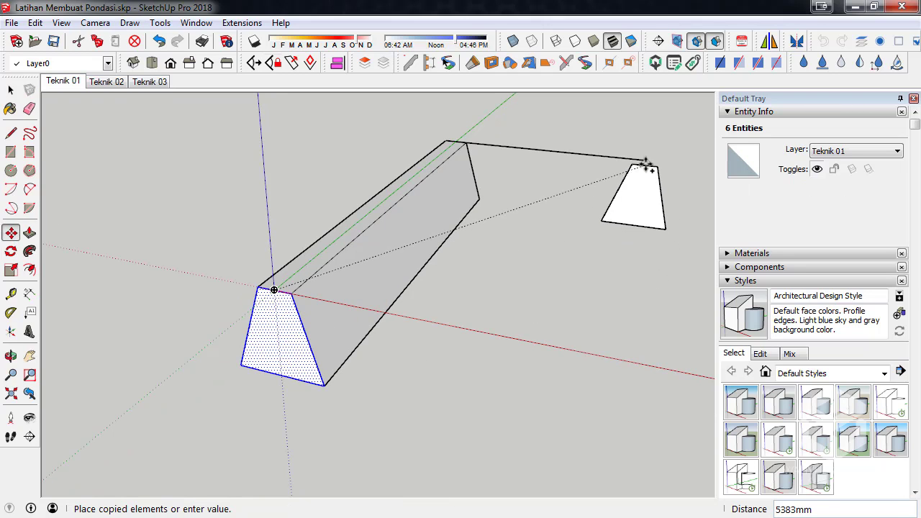
left_click(644, 161)
key("o")
left_click_drag(594, 318, 177, 362)
key("m")
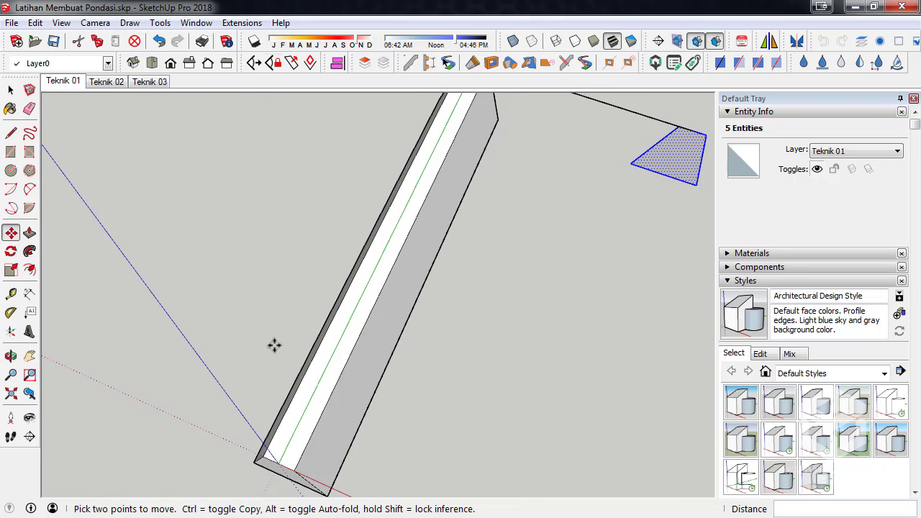
left_click(10, 251)
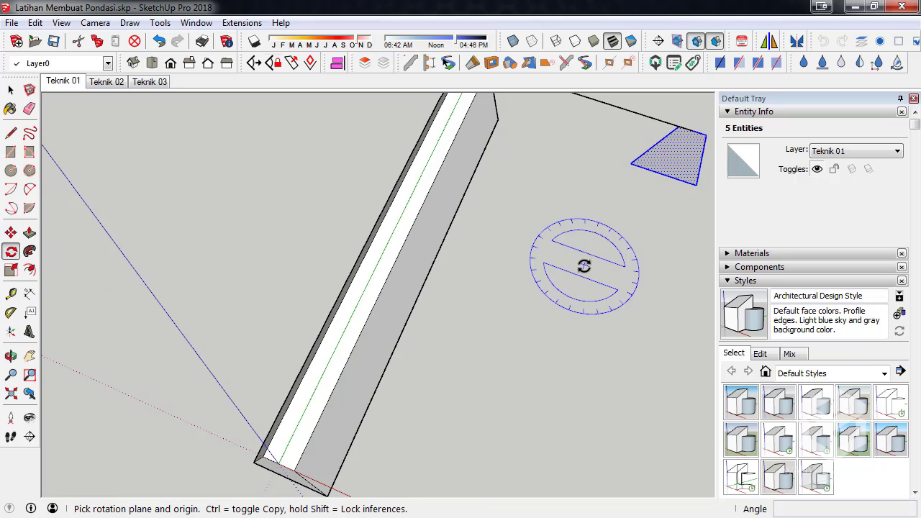
left_click(691, 132)
left_click(654, 119)
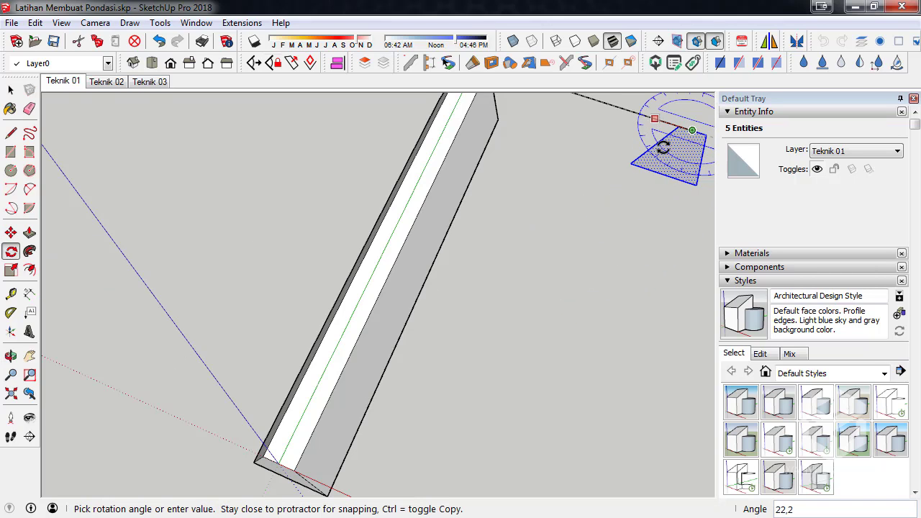
left_click(663, 172)
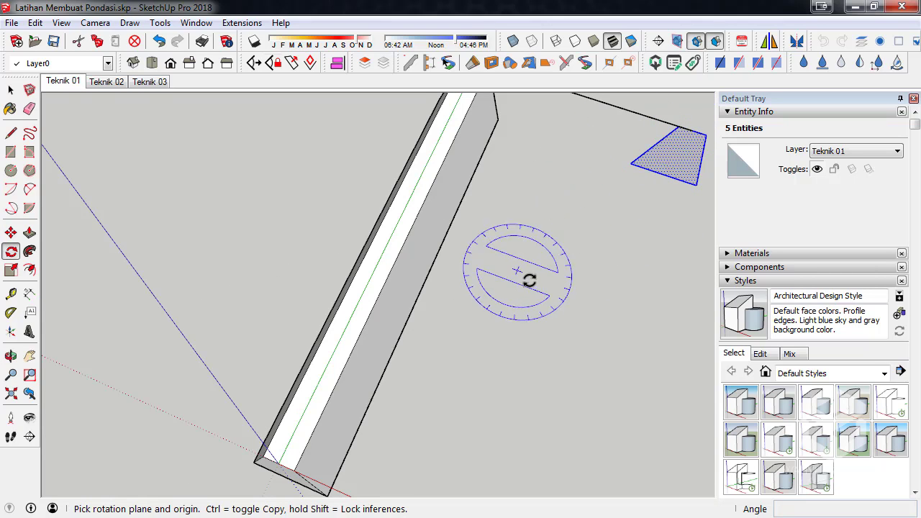
key("ctrl+t")
Step: Copy the front end face beside the footing and rotate it 90° to stand upright
middle_click_drag(376, 411, 91, 177)
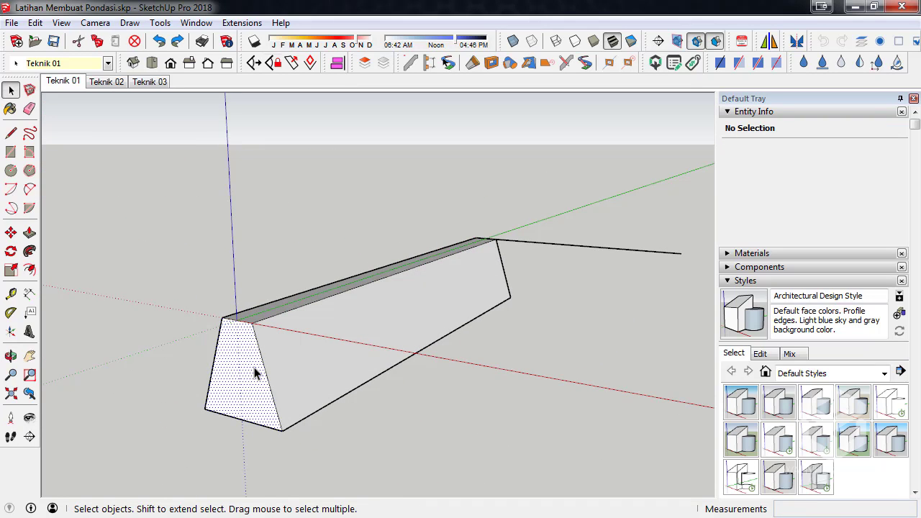
triple_click(256, 372)
double_click(232, 354)
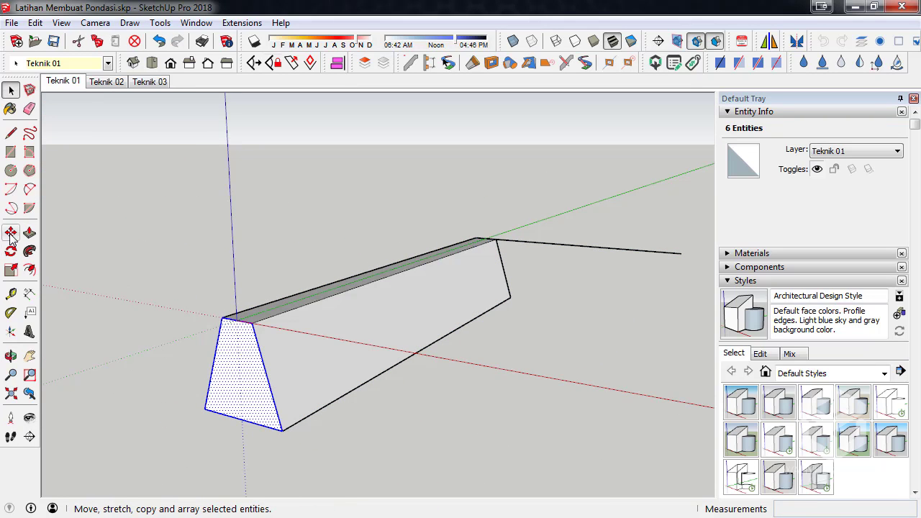
left_click(10, 232)
key("ctrl")
left_click(238, 321)
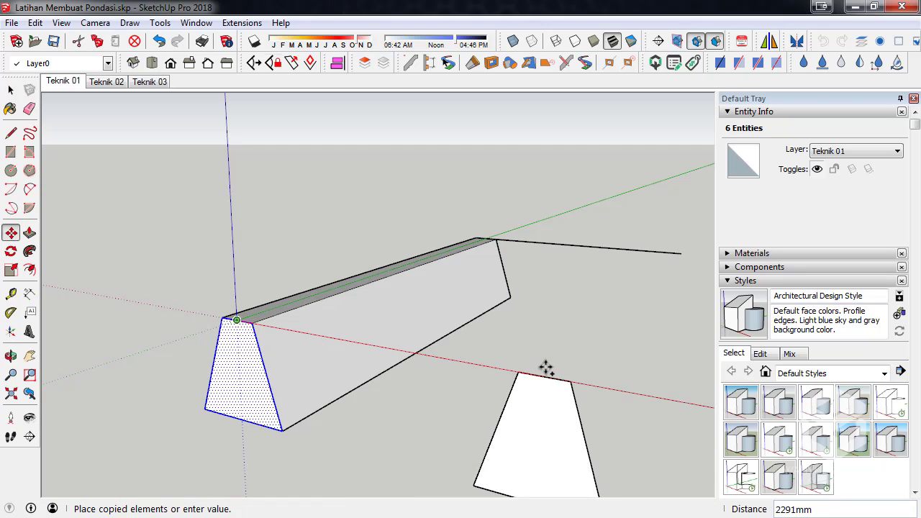
left_click(544, 377)
mouse_move(503, 372)
middle_mouse_down()
mouse_move(261, 265)
mouse_move(202, 264)
mouse_move(143, 225)
mouse_move(74, 243)
middle_mouse_up()
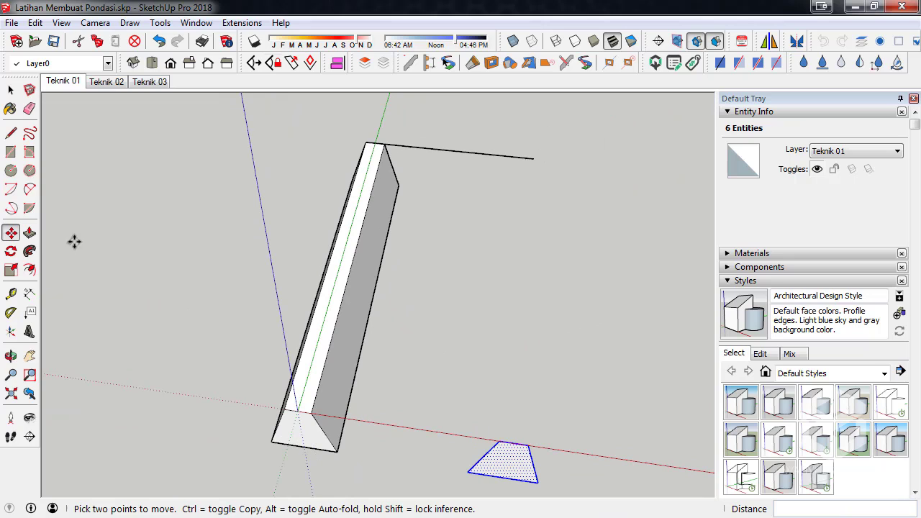
left_click(11, 251)
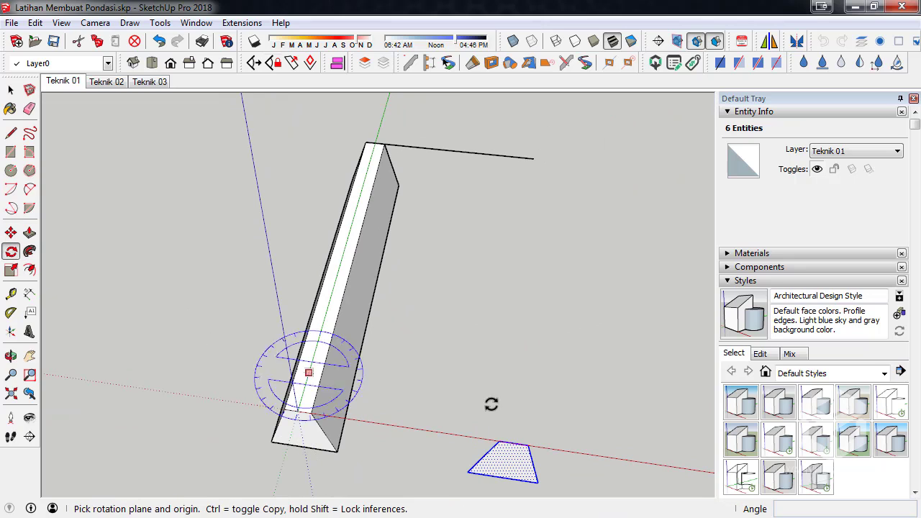
left_click(511, 441)
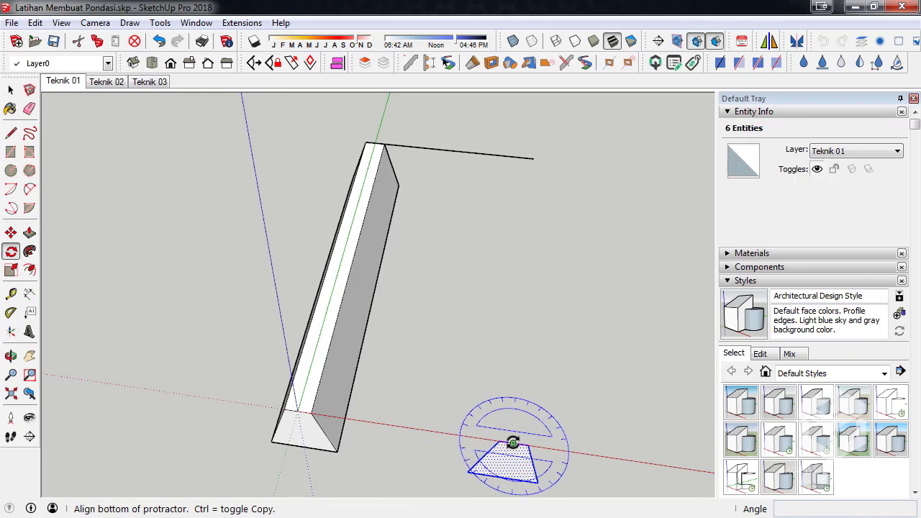
left_click(587, 453)
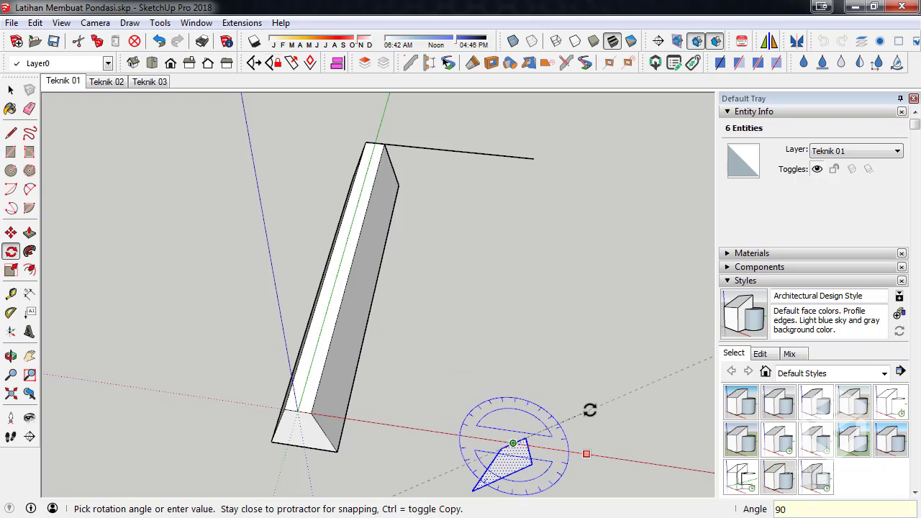
left_click(589, 410)
middle_click_drag(539, 384, 534, 397)
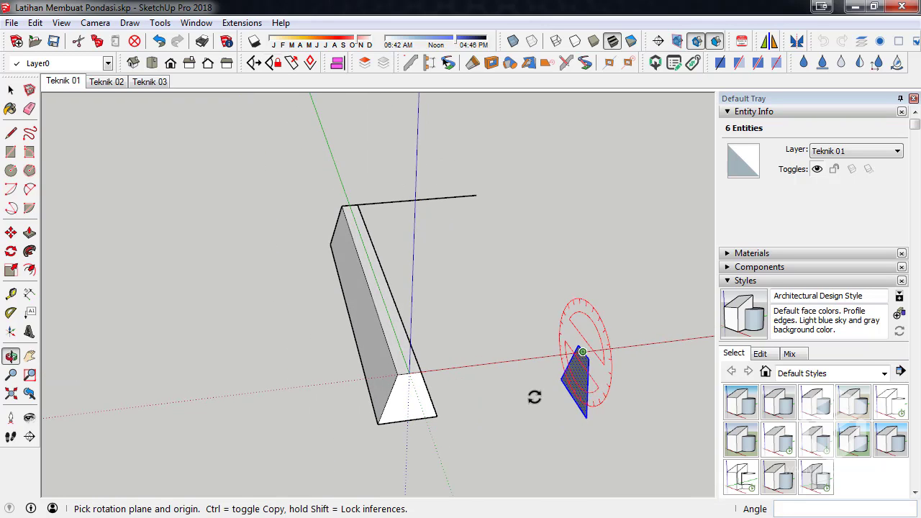
Step: Push/pull the upright profile 4460 mm into a second beam crossing the first in a T
left_click(11, 233)
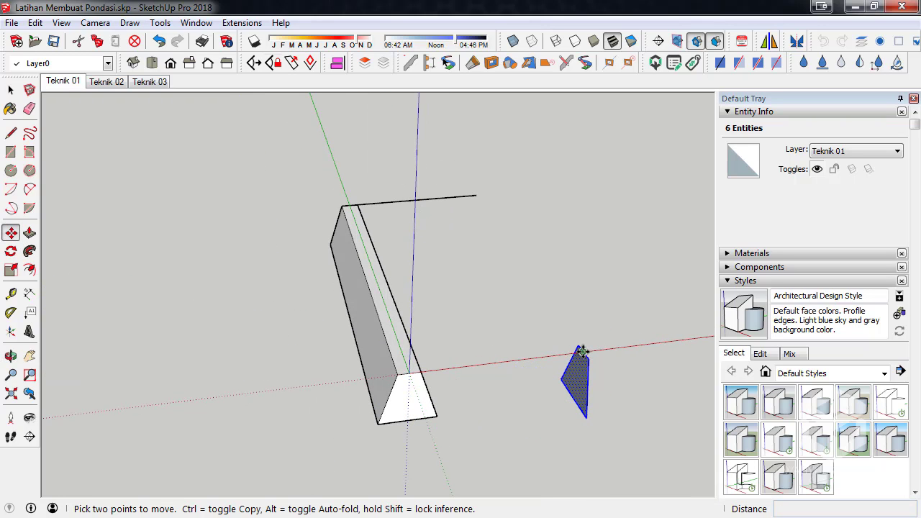
left_click(583, 351)
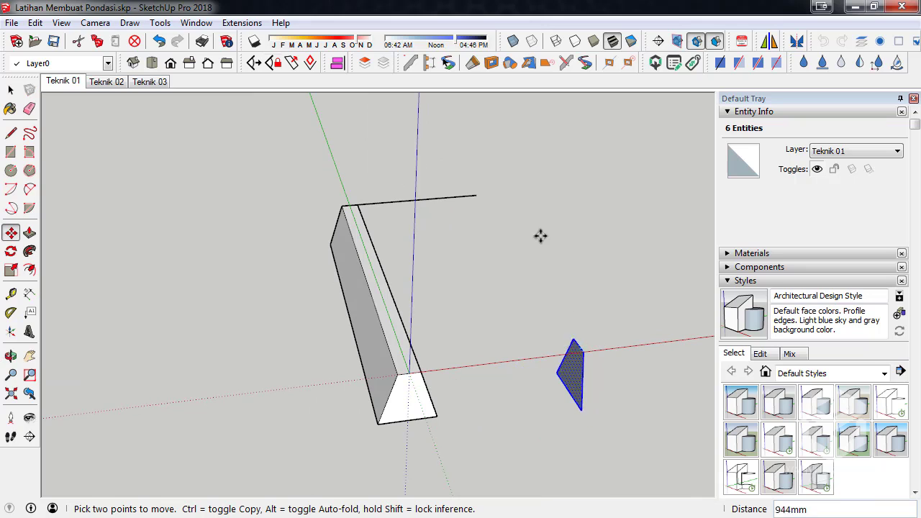
left_click(30, 233)
left_click(479, 223)
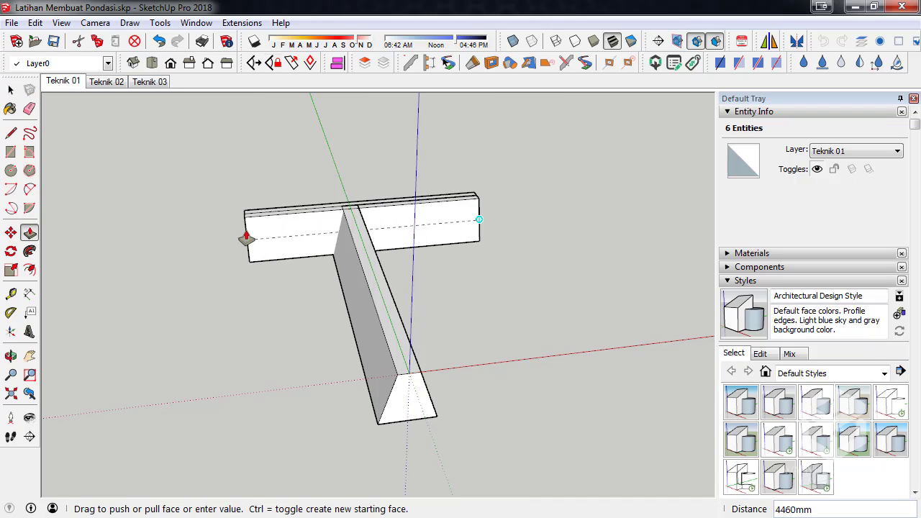
left_click(247, 240)
mouse_move(246, 240)
middle_mouse_down()
mouse_move(81, 292)
mouse_move(243, 354)
mouse_move(286, 350)
middle_mouse_up()
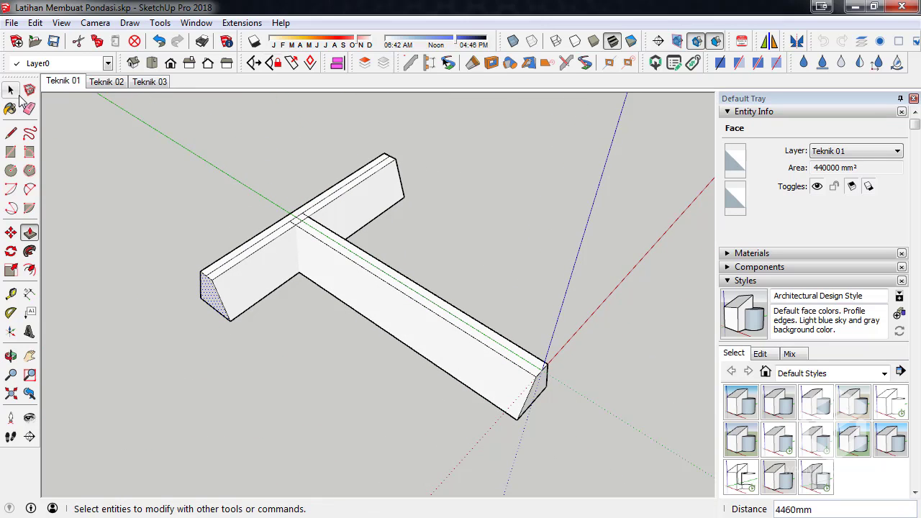
Step: Delete the first crossbar extrusion, leaving the beam and the trapezoid profile
left_click(11, 89)
mouse_move(329, 216)
middle_mouse_down()
mouse_move(324, 271)
mouse_move(575, 234)
mouse_move(368, 226)
mouse_move(124, 260)
mouse_move(479, 270)
mouse_move(578, 262)
middle_mouse_up()
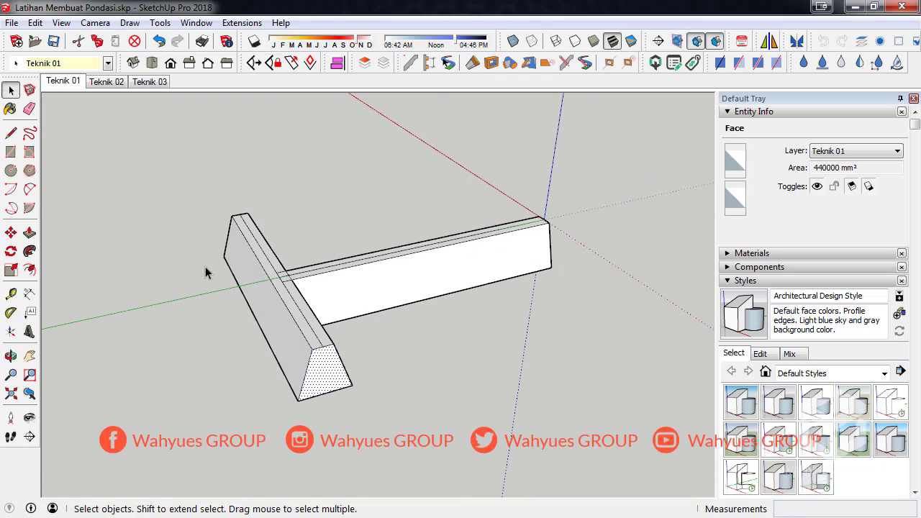
mouse_move(208, 269)
middle_mouse_down()
mouse_move(238, 320)
mouse_move(329, 290)
mouse_move(231, 280)
mouse_move(308, 257)
mouse_move(531, 298)
mouse_move(261, 348)
middle_mouse_up()
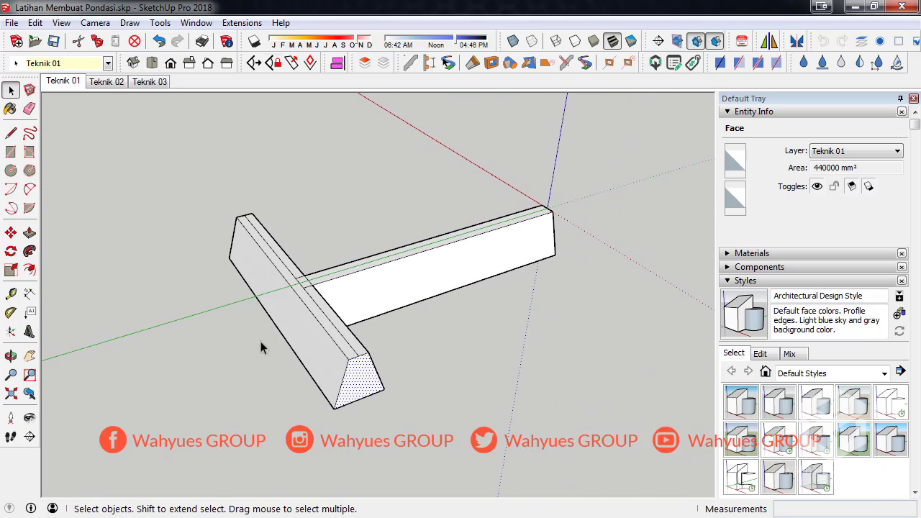
middle_click_drag(478, 311, 217, 315)
key("Delete")
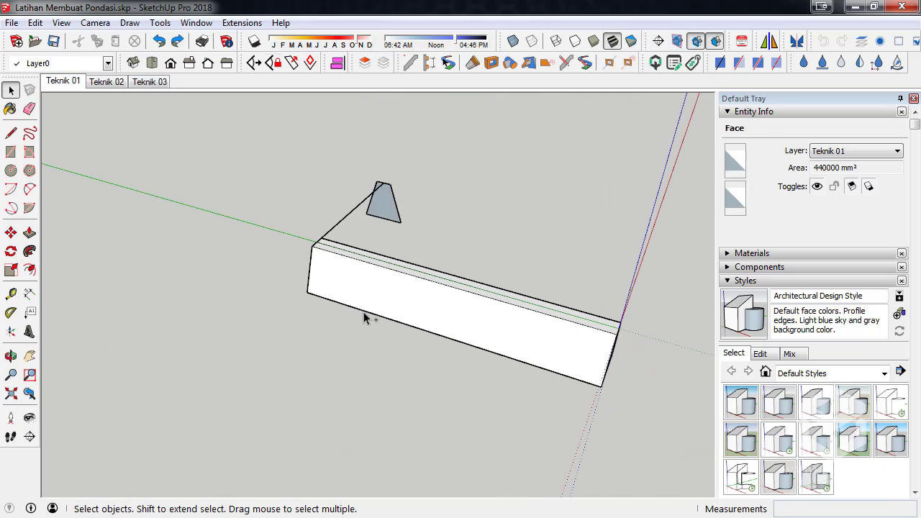
mouse_move(345, 302)
middle_mouse_down()
mouse_move(606, 281)
mouse_move(203, 253)
middle_mouse_up()
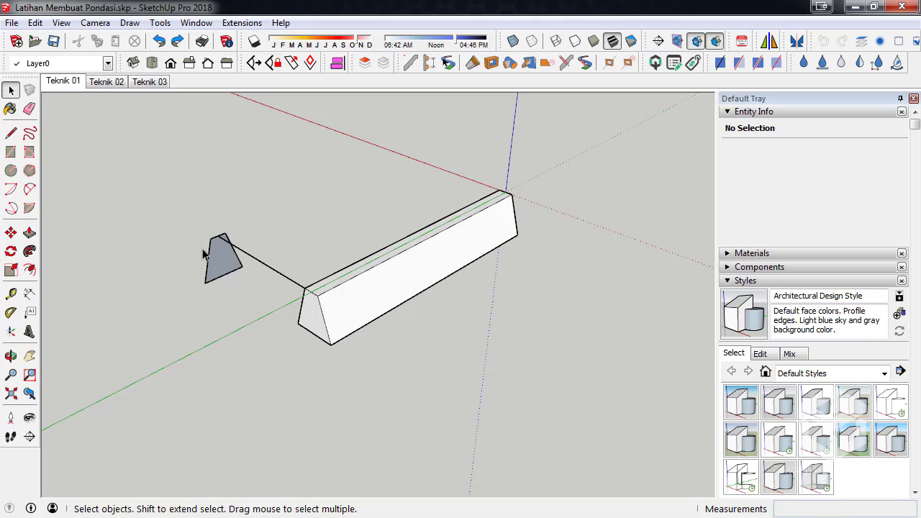
Step: Lengthen the beam end by 864 mm, extrude the profile 3645 mm across it, and window-select everything
left_click(29, 232)
left_click(313, 335)
left_click(266, 350)
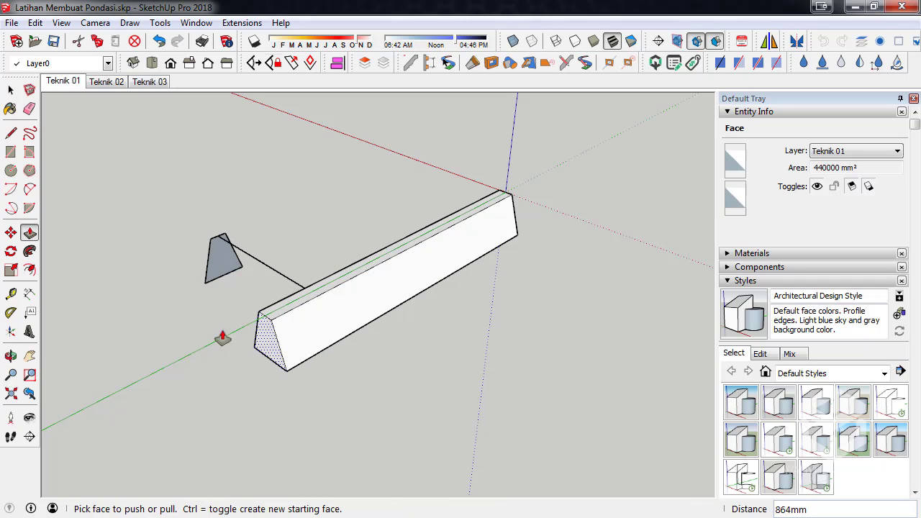
left_click(231, 272)
left_click(377, 350)
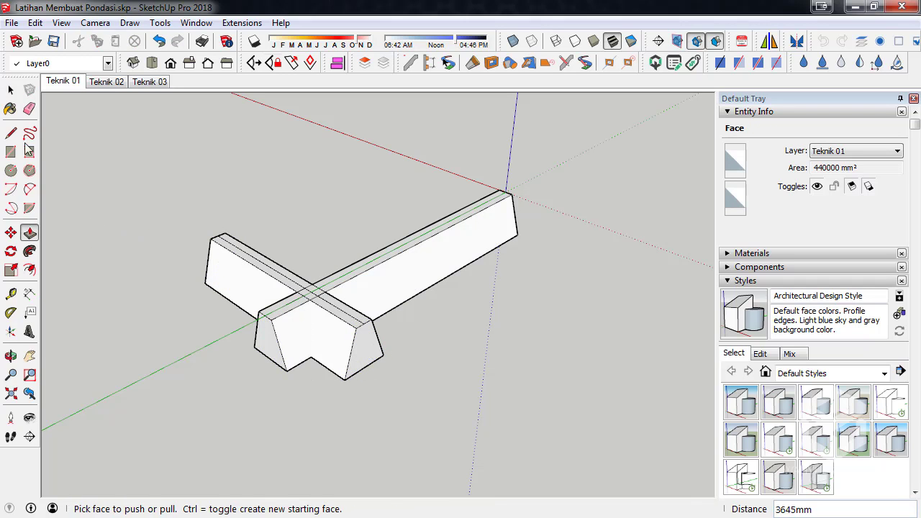
left_click(10, 90)
left_click(10, 91)
left_click_drag(161, 137, 581, 381)
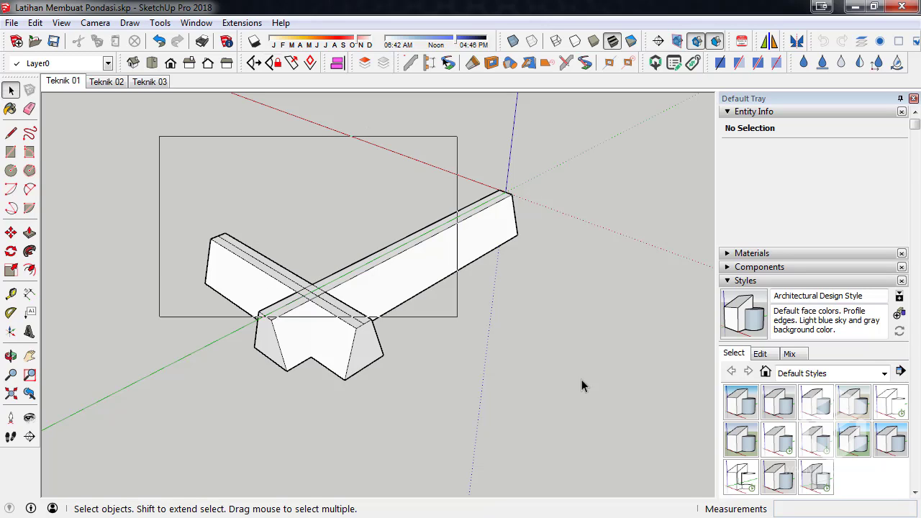
Step: Intersect the selected beams with the model and orbit to check the L-shaped corner
right_click(322, 347)
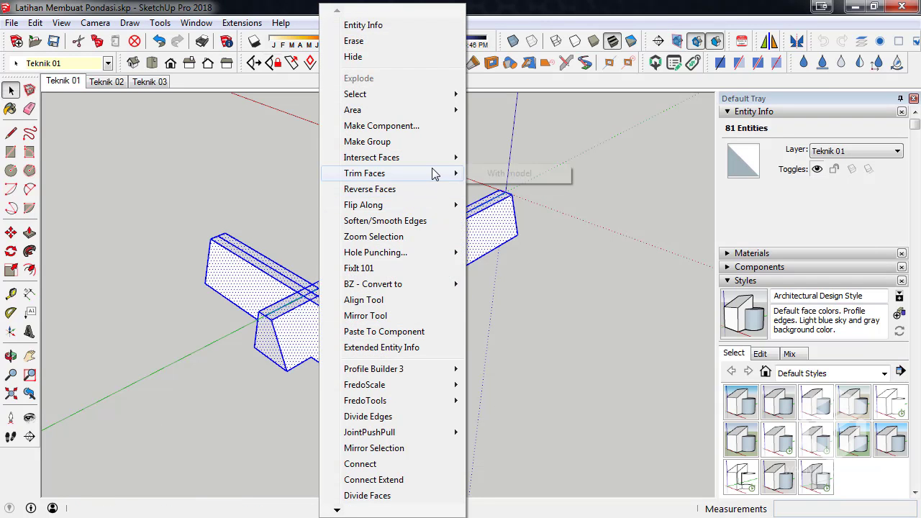
mouse_move(371, 157)
left_click(531, 162)
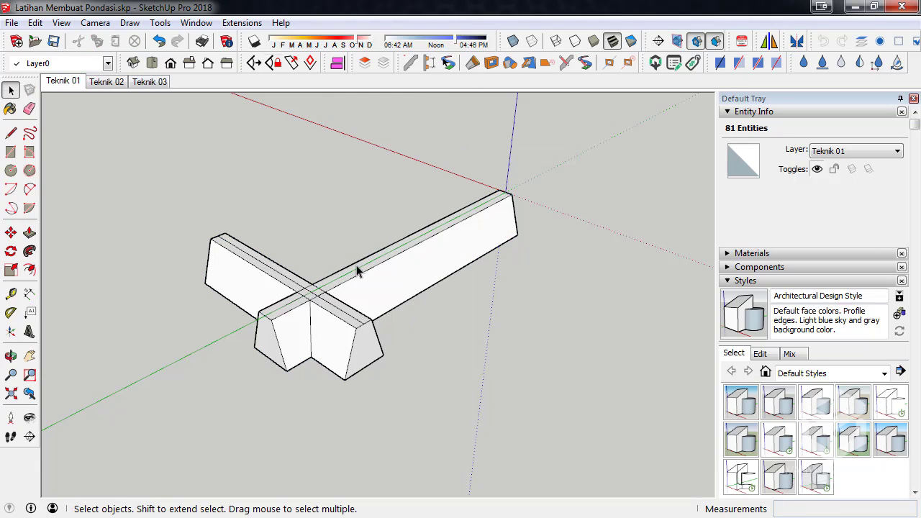
left_click(405, 380)
mouse_move(406, 381)
middle_mouse_down()
mouse_move(226, 411)
mouse_move(272, 340)
middle_mouse_up()
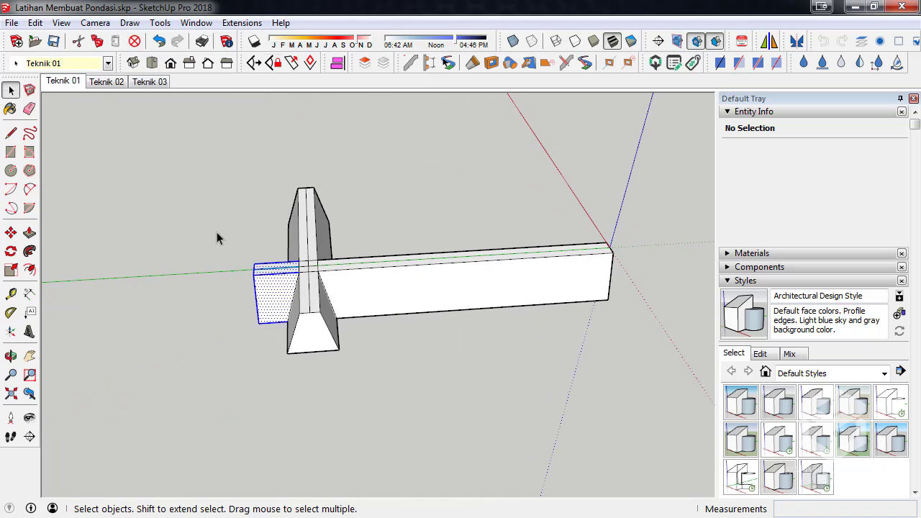
mouse_move(216, 232)
middle_mouse_down()
mouse_move(380, 353)
mouse_move(477, 378)
middle_mouse_up()
mouse_move(434, 308)
middle_mouse_down()
mouse_move(402, 345)
mouse_move(341, 319)
mouse_move(364, 366)
middle_mouse_up()
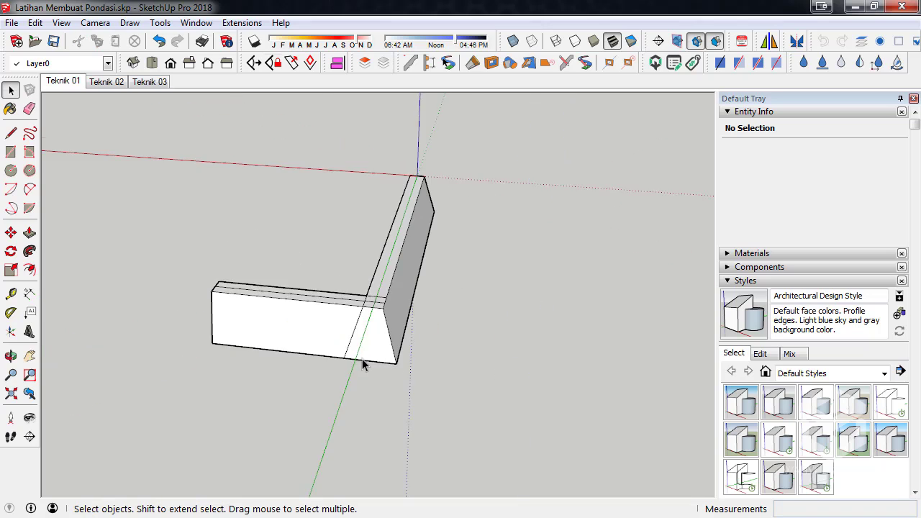
Step: Erase the stray edge on the foundation's top face
scroll(344, 323, "up", 3)
scroll(358, 307, "up", 3)
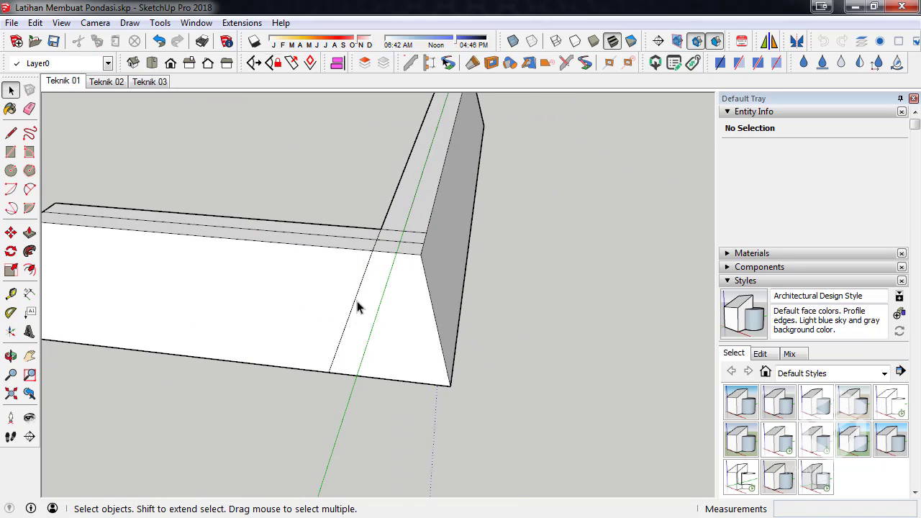
left_click(380, 239)
key("Delete")
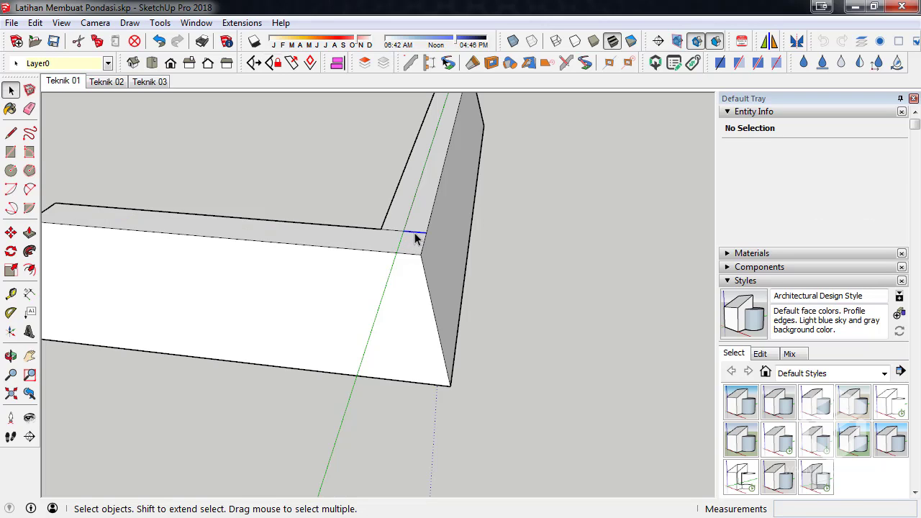
Step: Orbit and zoom to inspect the finished L-shaped foundation, then show the Teknik 02 scene
middle_click_drag(448, 266, 357, 343)
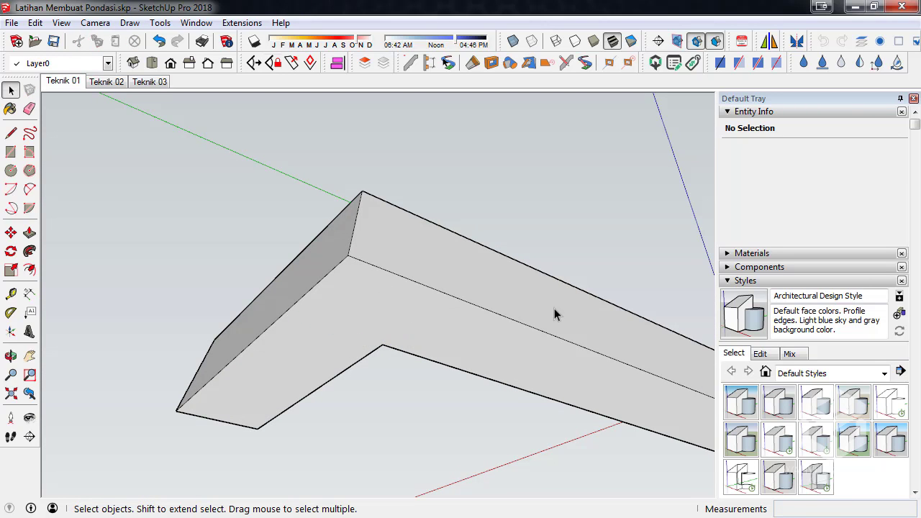
mouse_move(554, 311)
middle_mouse_down()
mouse_move(526, 262)
mouse_move(305, 345)
mouse_move(432, 332)
middle_mouse_up()
scroll(433, 331, "down", 3)
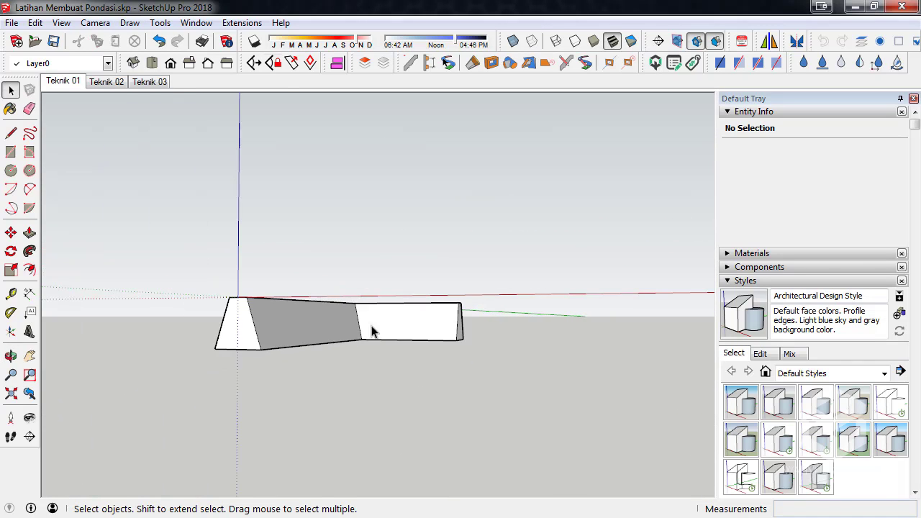
mouse_move(370, 328)
middle_mouse_down()
mouse_move(165, 427)
mouse_move(514, 468)
mouse_move(256, 388)
mouse_move(193, 289)
mouse_move(153, 296)
middle_mouse_up()
scroll(154, 273, "down", 2)
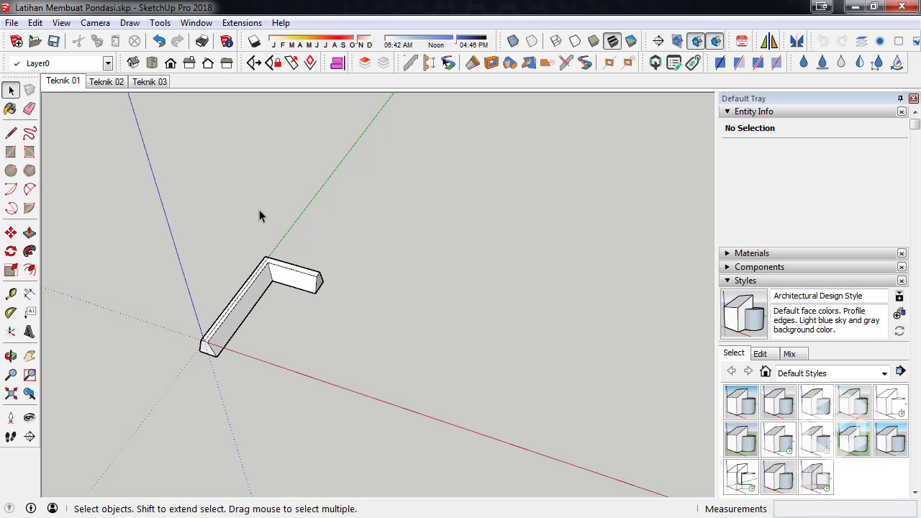
left_click(112, 86)
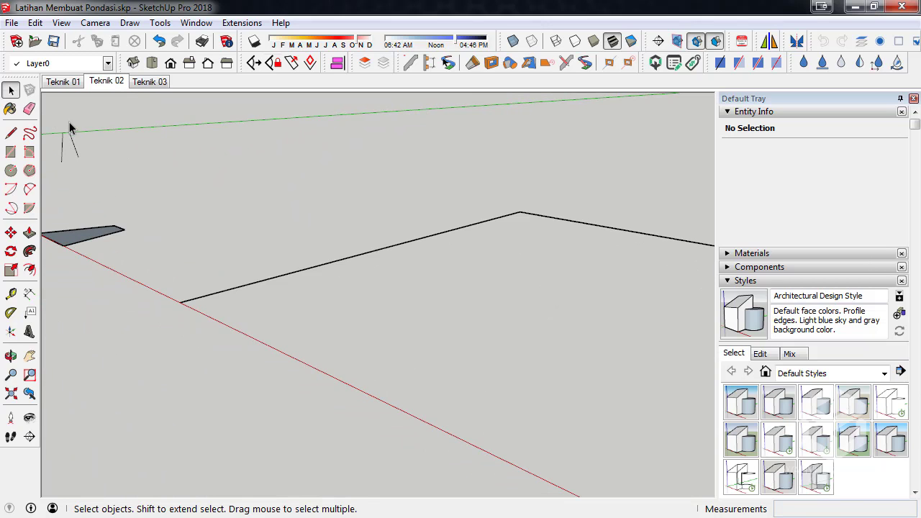
Step: Move the trapezoid profile face to the start of the L-shaped path
left_click_drag(171, 206, 171, 205)
mouse_move(239, 211)
middle_mouse_down()
mouse_move(443, 283)
mouse_move(78, 262)
mouse_move(215, 381)
mouse_move(204, 309)
middle_mouse_up()
left_click(136, 270)
left_click_drag(298, 295, 274, 296)
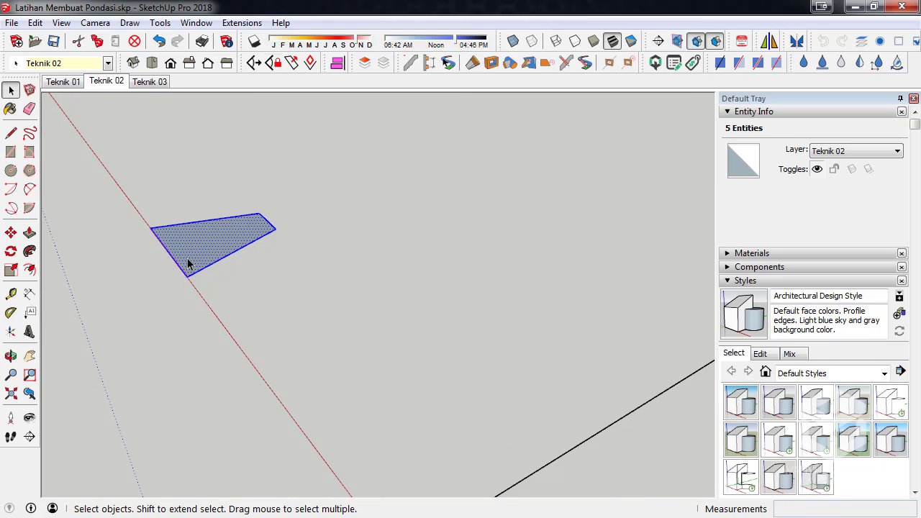
mouse_move(187, 258)
middle_mouse_down()
mouse_move(154, 232)
mouse_move(225, 267)
middle_mouse_up()
left_click(10, 232)
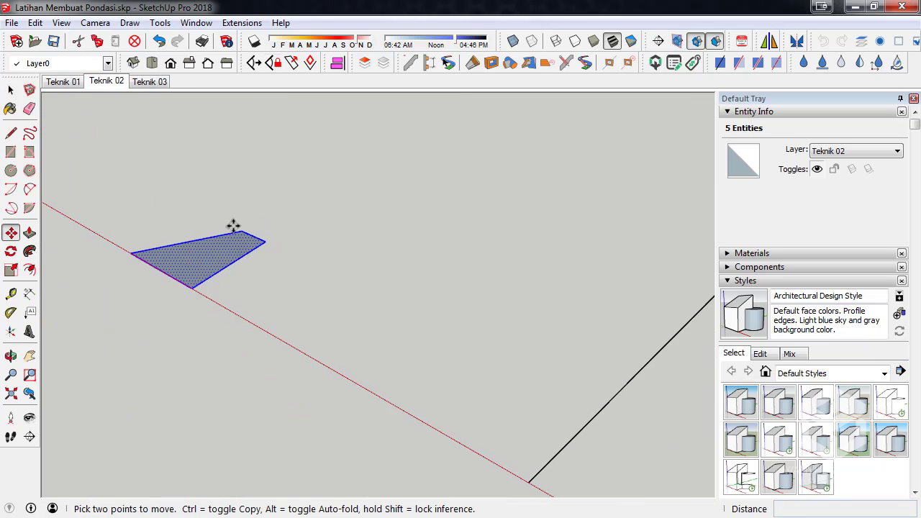
left_click(256, 235)
middle_click_drag(127, 212, 195, 298)
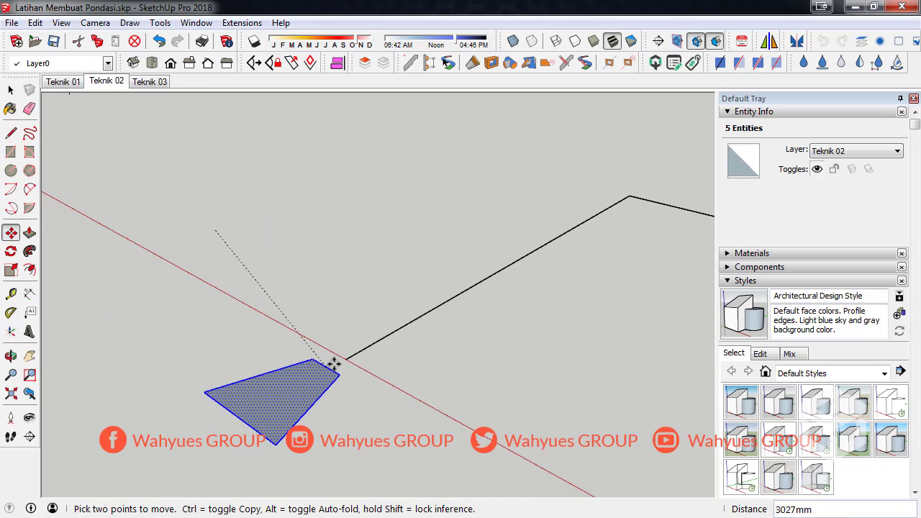
mouse_move(353, 365)
middle_mouse_down()
mouse_move(261, 313)
mouse_move(216, 255)
mouse_move(177, 247)
middle_mouse_up()
Step: Rotate the profile 90° about its corner so it stands upright on the path
left_click(11, 251)
mouse_move(102, 288)
middle_mouse_down()
mouse_move(259, 324)
mouse_move(273, 263)
middle_mouse_up()
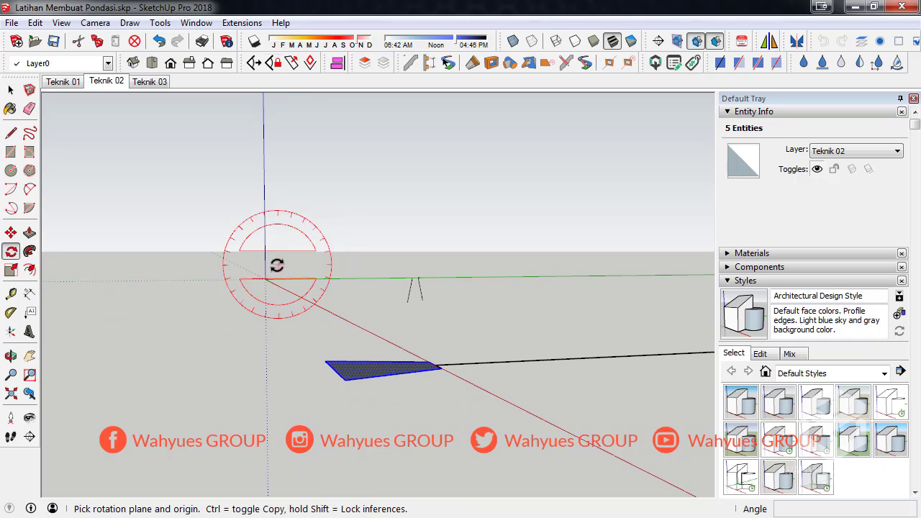
left_click(435, 365)
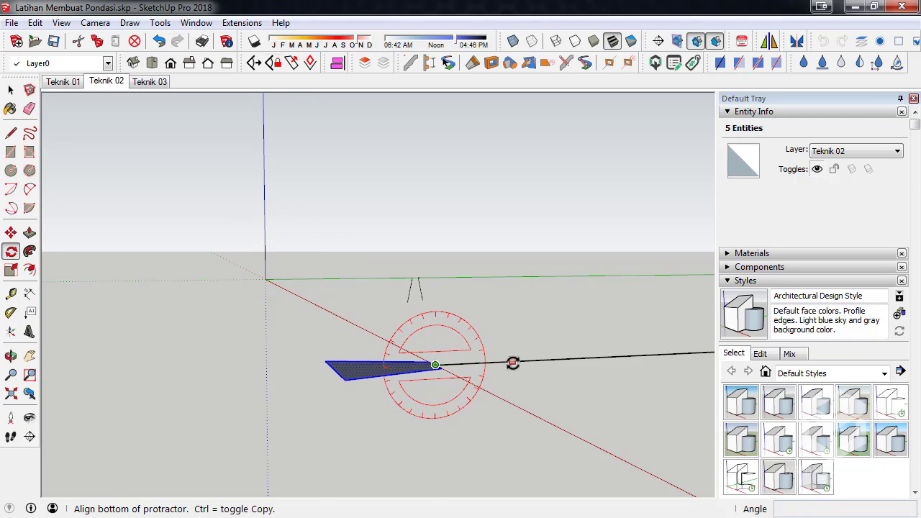
left_click(511, 360)
key("Return")
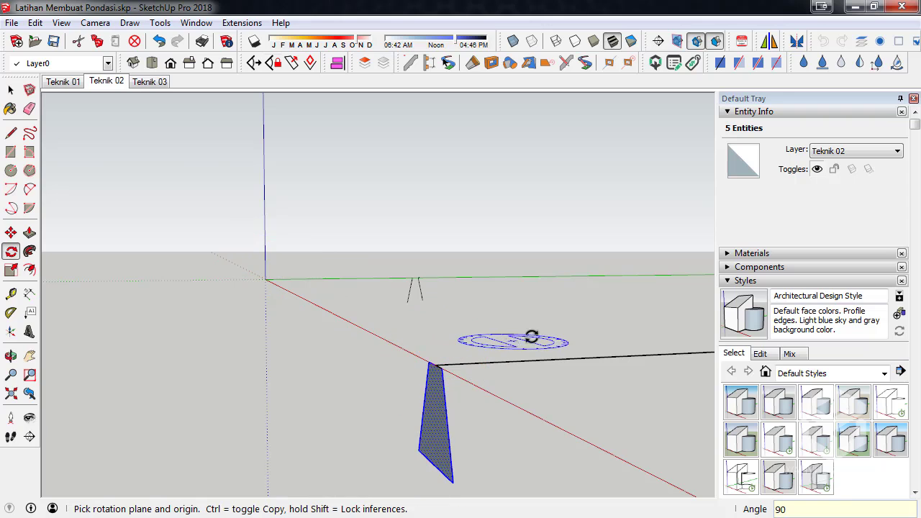
Step: Select the two edges of the L-shaped path
left_click(11, 90)
mouse_move(292, 381)
middle_mouse_down()
mouse_move(306, 377)
mouse_move(163, 368)
mouse_move(489, 473)
mouse_move(438, 444)
middle_mouse_up()
scroll(143, 343, "down", 3)
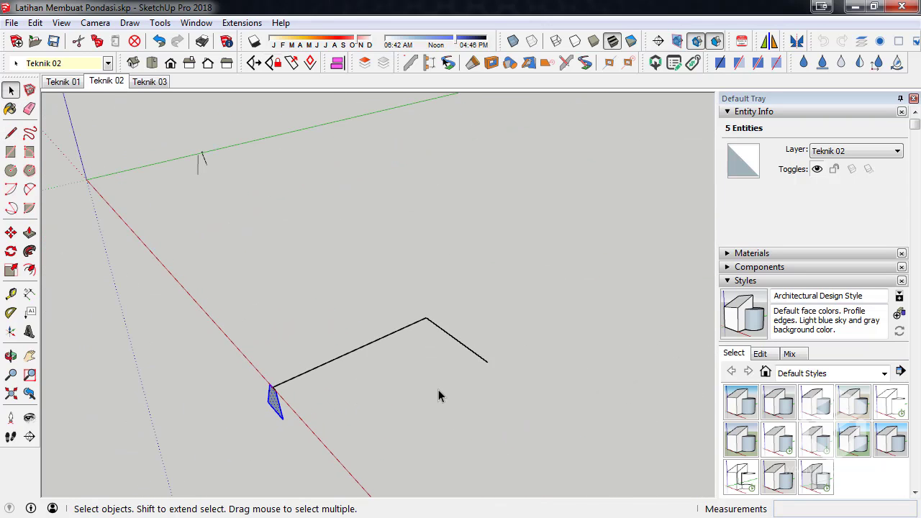
middle_click_drag(438, 390, 107, 335)
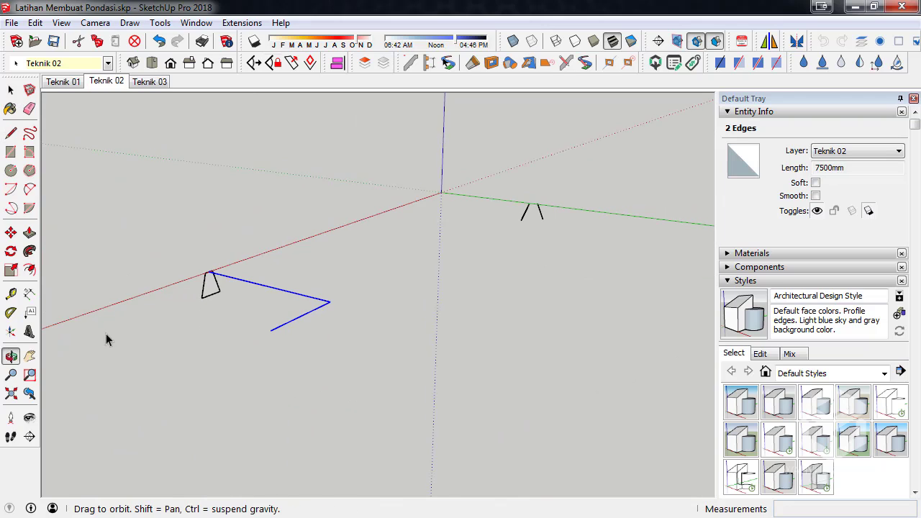
Step: Sweep the trapezoid profile along the L path with Follow Me
left_click(30, 252)
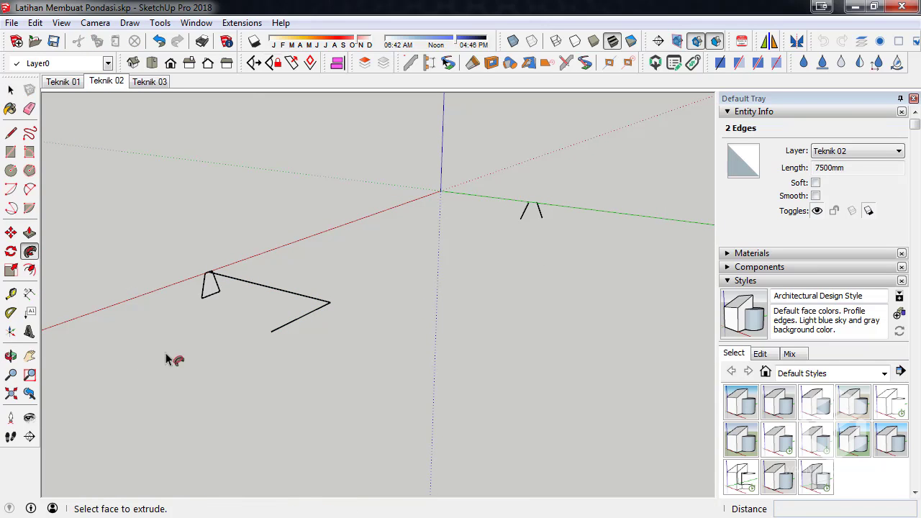
left_click(210, 287)
mouse_move(211, 290)
middle_mouse_down()
mouse_move(653, 434)
mouse_move(391, 354)
middle_mouse_up()
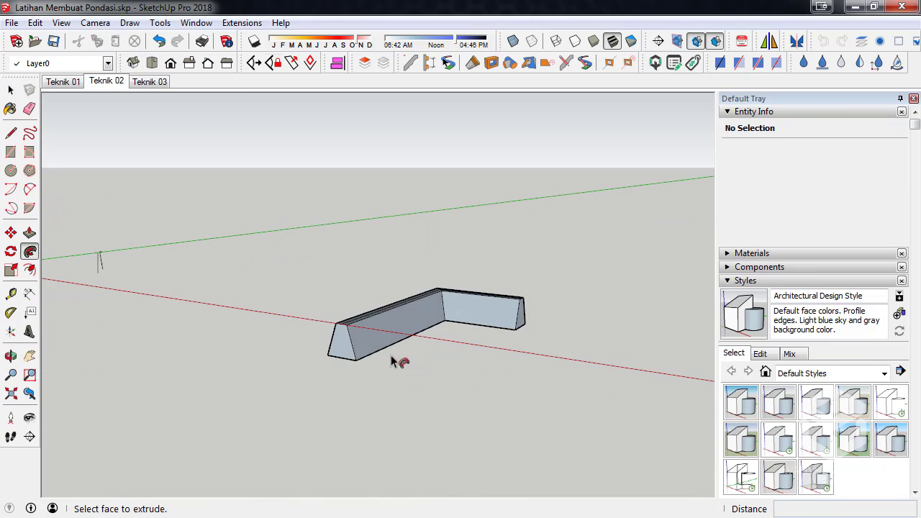
left_click(113, 84)
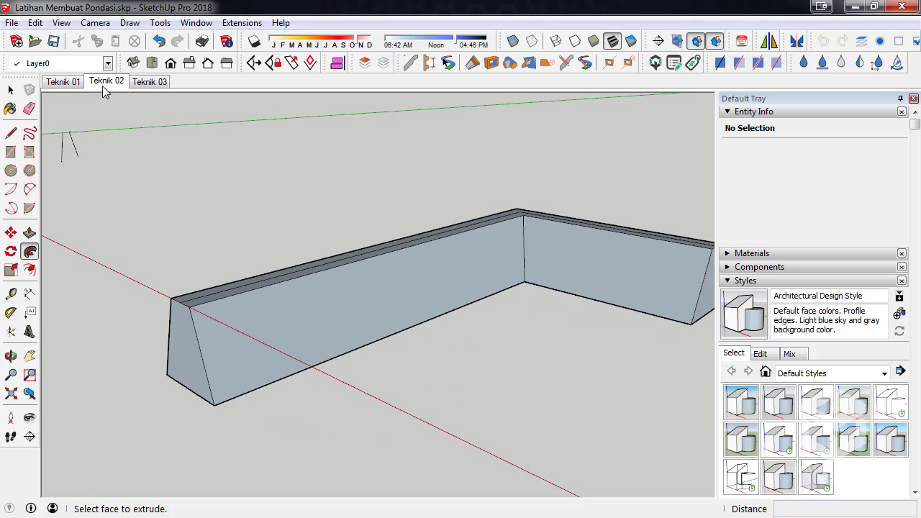
mouse_move(292, 294)
middle_mouse_down()
mouse_move(471, 373)
mouse_move(460, 363)
middle_mouse_up()
Step: Delete the extra edge running along the leg's top face
left_click(10, 90)
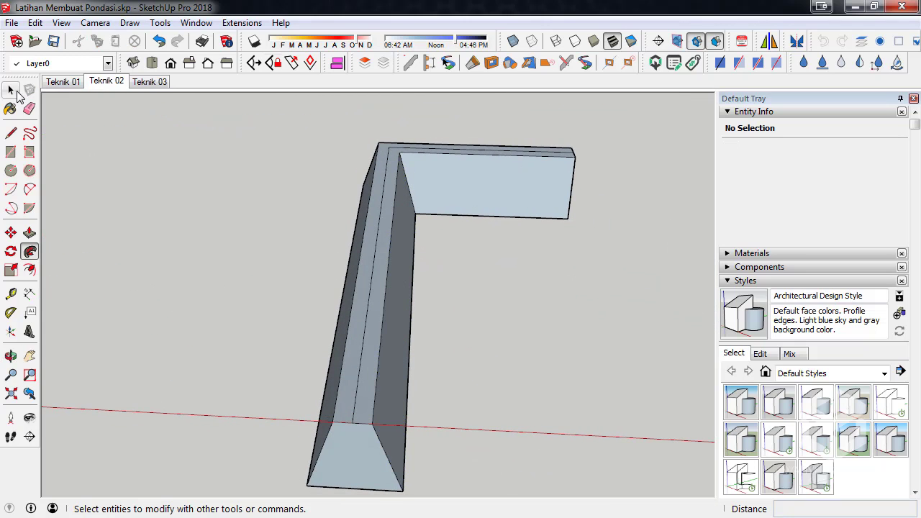
left_click(361, 353)
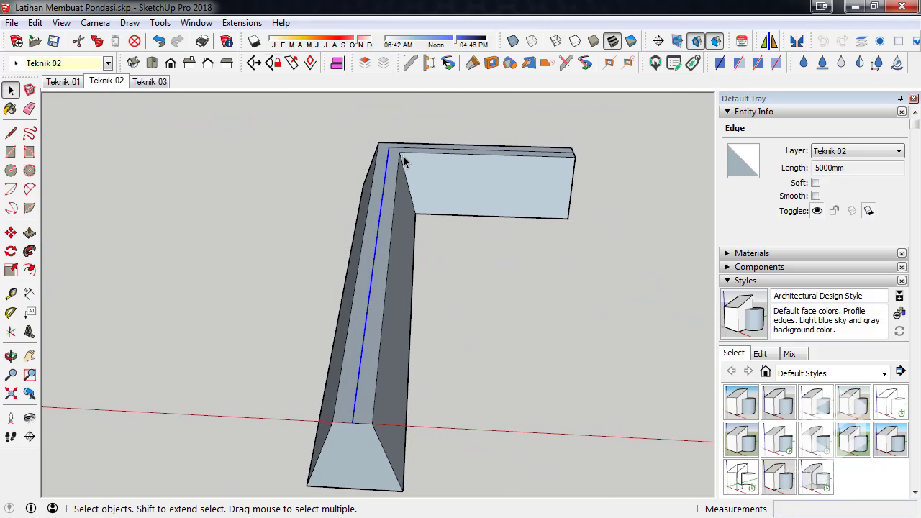
key("Delete")
mouse_move(404, 358)
middle_mouse_down()
mouse_move(221, 237)
mouse_move(276, 261)
mouse_move(254, 235)
middle_mouse_up()
Step: Select the whole L-shaped solid and reverse its faces
left_click_drag(247, 143, 493, 401)
right_click(397, 275)
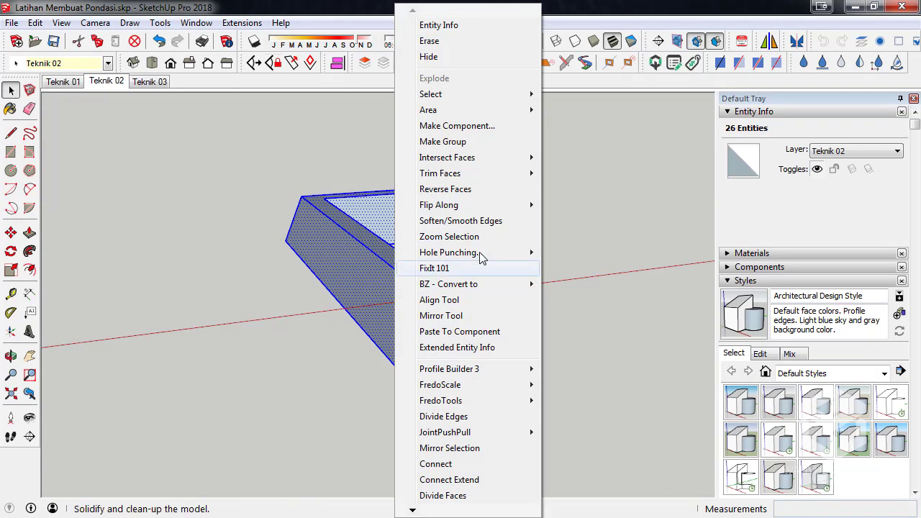
left_click(492, 191)
mouse_move(491, 192)
middle_mouse_down()
mouse_move(282, 202)
mouse_move(236, 300)
mouse_move(390, 207)
mouse_move(240, 391)
mouse_move(314, 245)
mouse_move(461, 338)
mouse_move(223, 313)
middle_mouse_up()
scroll(109, 298, "down", 3)
scroll(97, 295, "down", 2)
mouse_move(98, 296)
middle_mouse_down()
mouse_move(528, 251)
mouse_move(190, 165)
middle_mouse_up()
Step: Switch to the Teknik 03 scene and select both edges of the L path
left_click(155, 81)
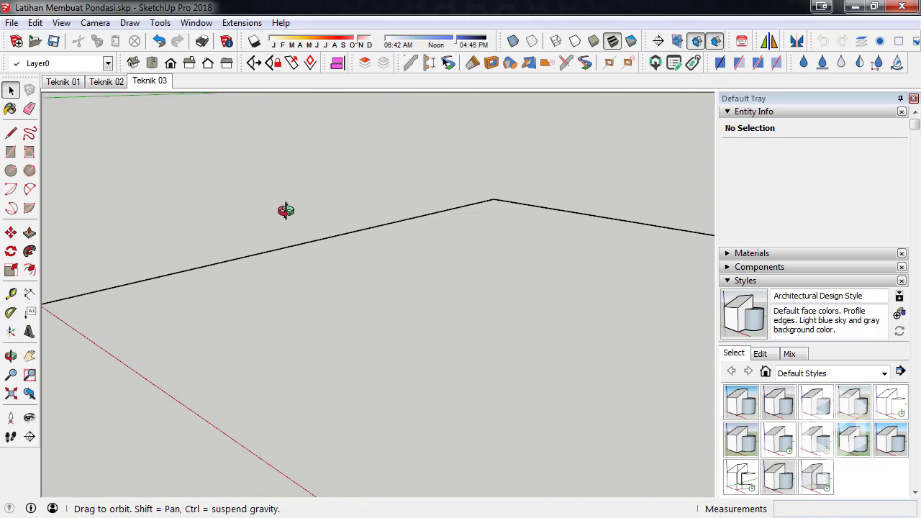
mouse_move(288, 211)
middle_mouse_down()
mouse_move(323, 232)
mouse_move(266, 225)
mouse_move(310, 195)
middle_mouse_up()
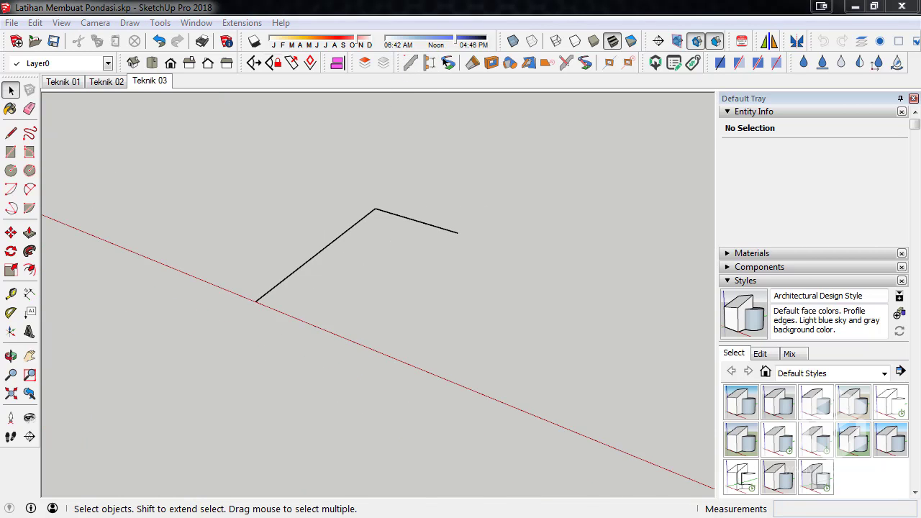
left_click_drag(545, 118, 656, 67)
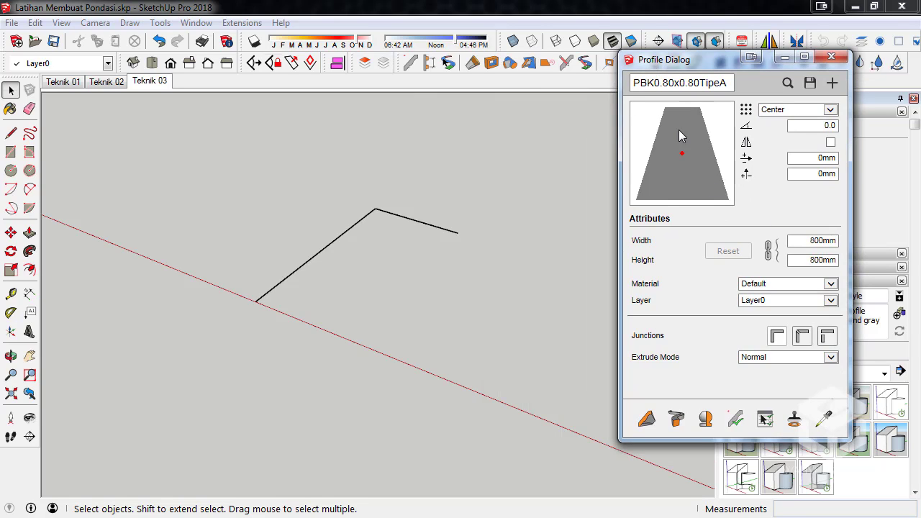
left_click_drag(410, 289, 288, 157)
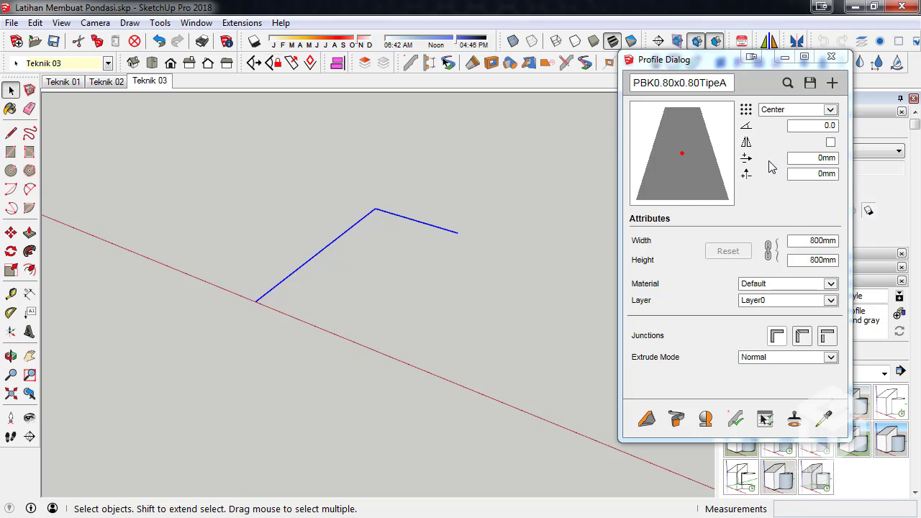
Step: Anchor the PBK0.80x0.80TipeA profile at Bottom-Middle in Profile Builder and start building
left_click(803, 117)
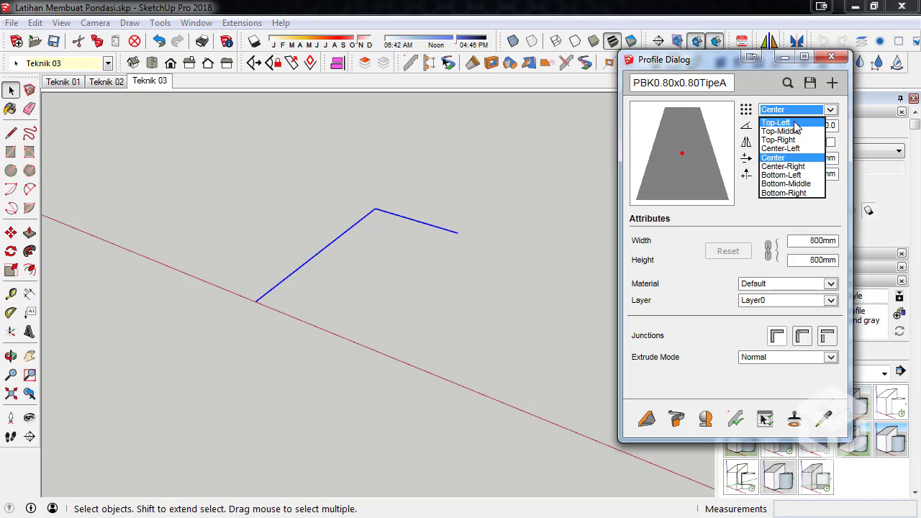
left_click(793, 132)
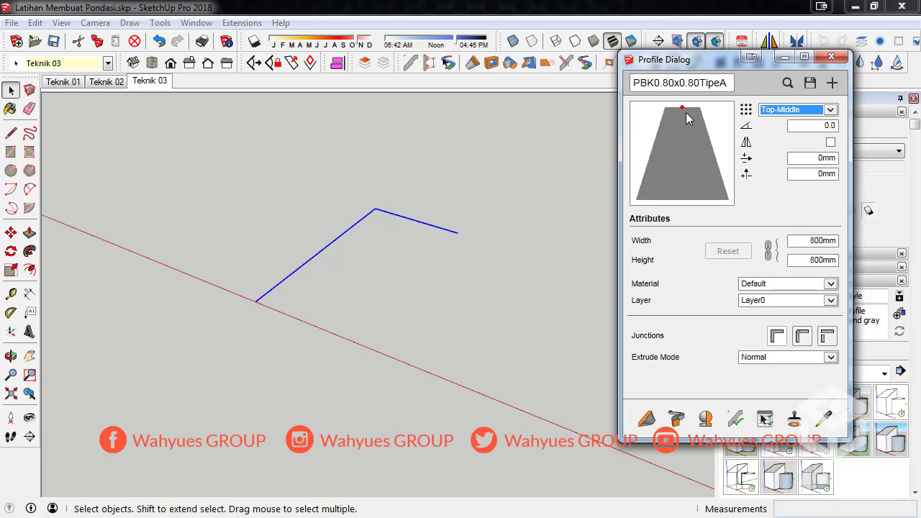
left_click(811, 110)
left_click(799, 184)
left_click(647, 418)
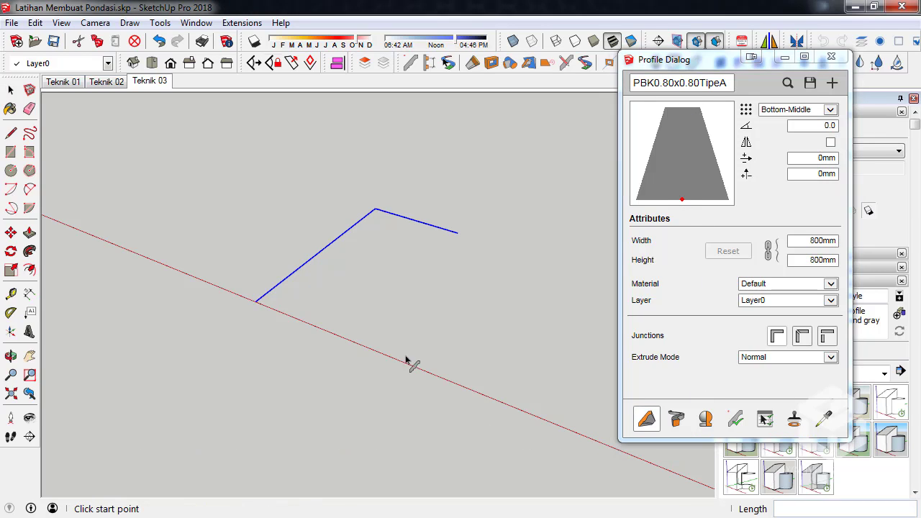
Step: Try a build along the first leg, then re-anchor the profile at Top-Middle
left_click(255, 302)
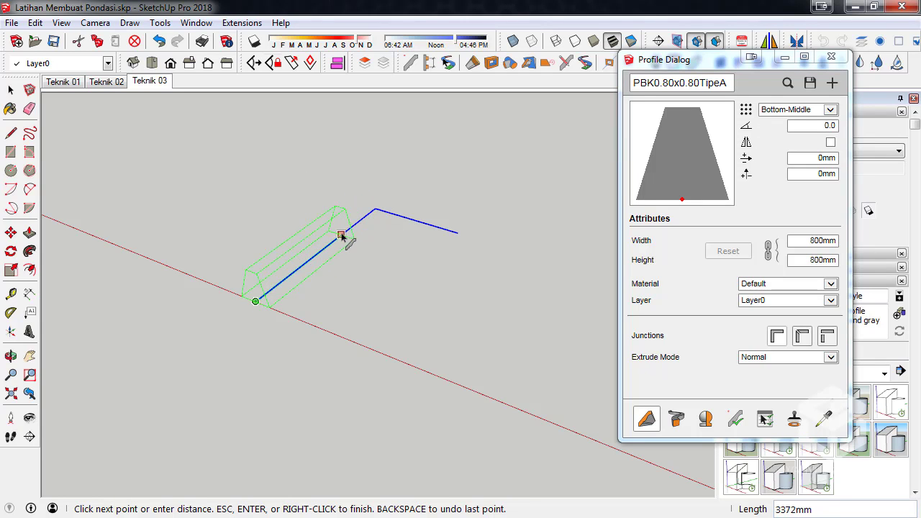
left_click(341, 236)
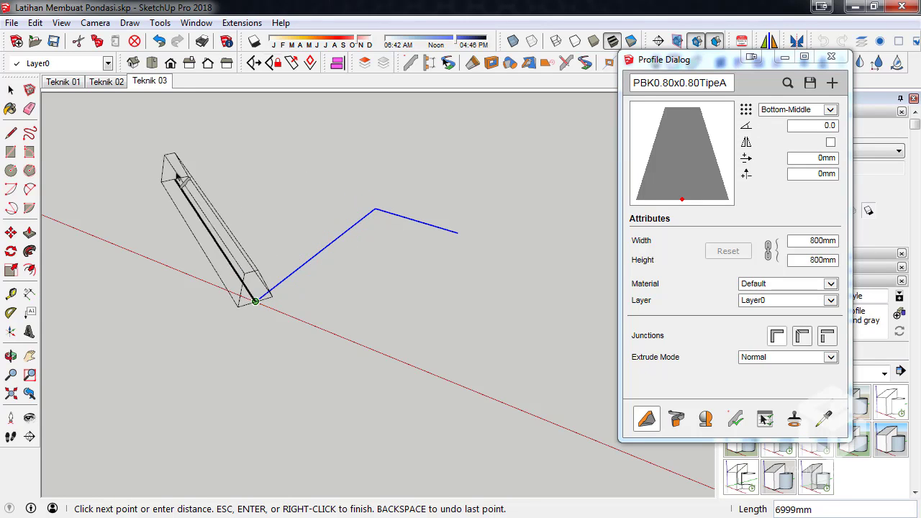
left_click(775, 112)
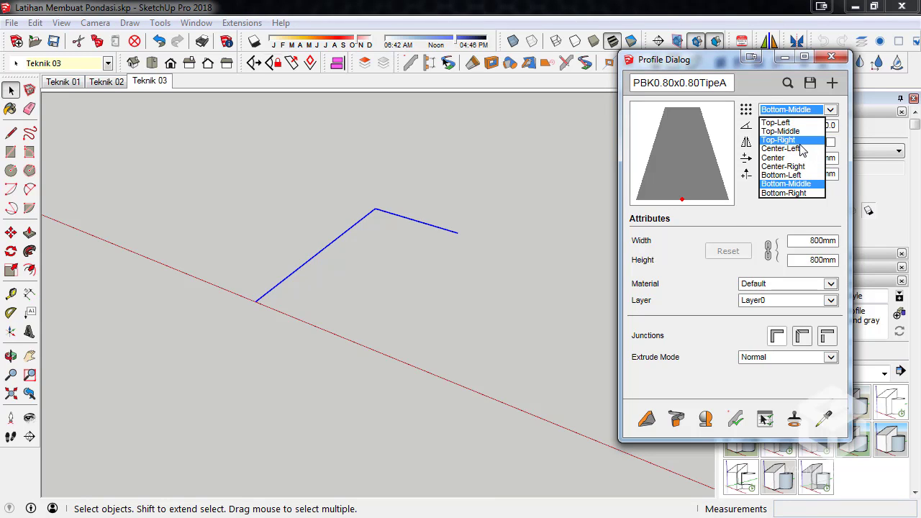
left_click(780, 131)
left_click(646, 419)
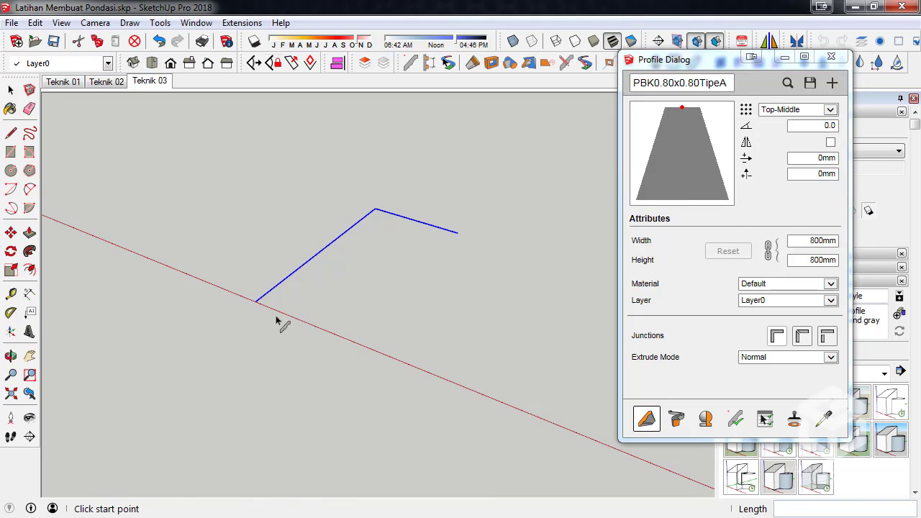
Step: Build the footing from the path's start through the corner to its end
left_click(255, 302)
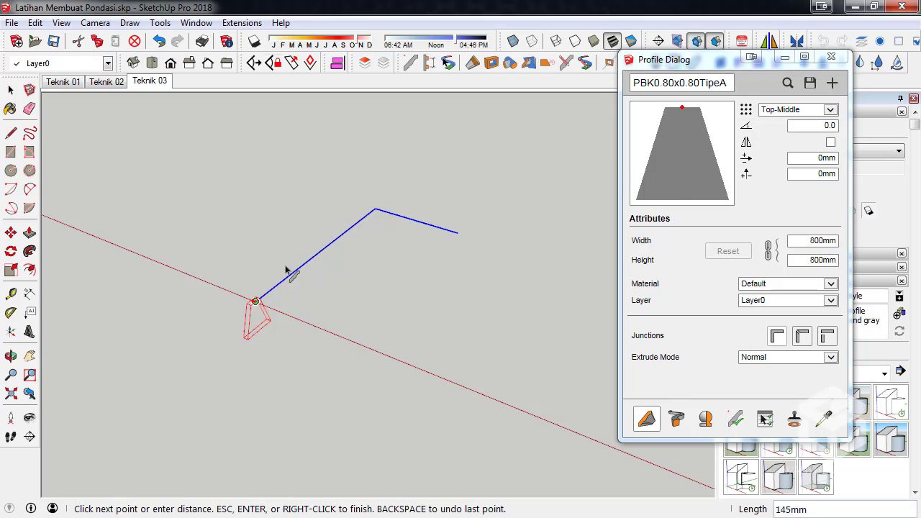
left_click(382, 211)
left_click(456, 234)
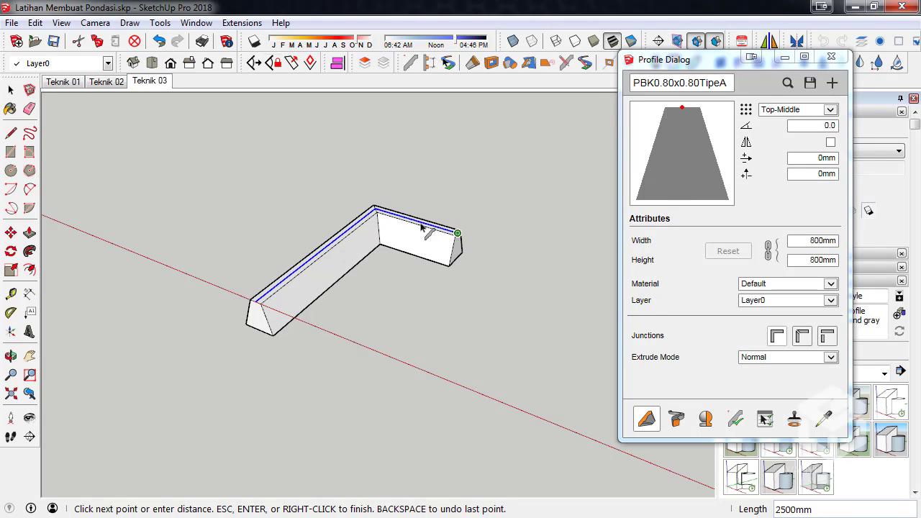
key("Return")
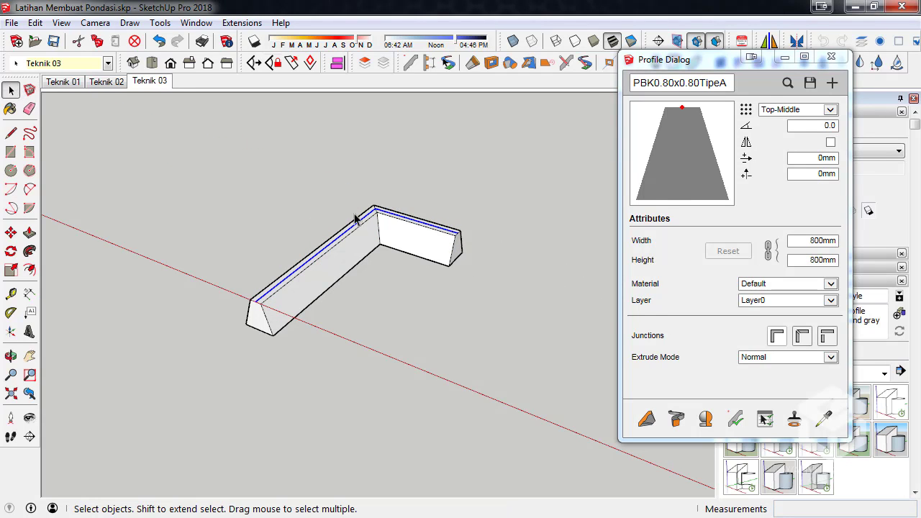
scroll(117, 226, "down", 2)
mouse_move(117, 226)
middle_mouse_down()
mouse_move(263, 281)
mouse_move(203, 246)
middle_mouse_up()
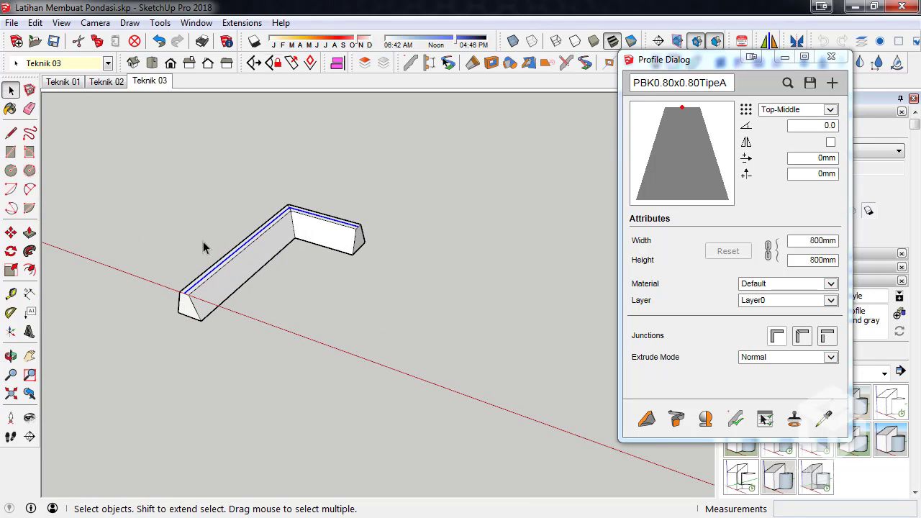
left_click(11, 232)
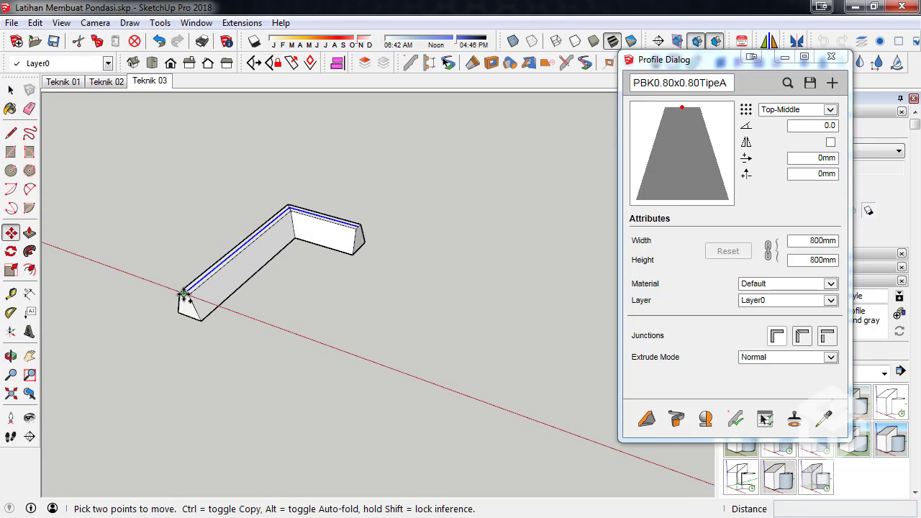
Step: Copy the L path beside the first footing using Move with Ctrl
left_click(183, 294)
key("ctrl")
left_click(358, 356)
left_click(11, 89)
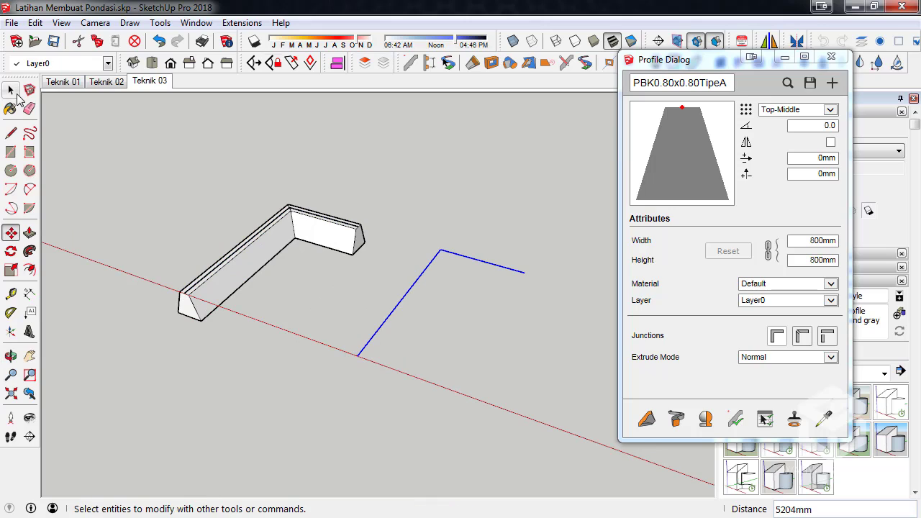
left_click(16, 94)
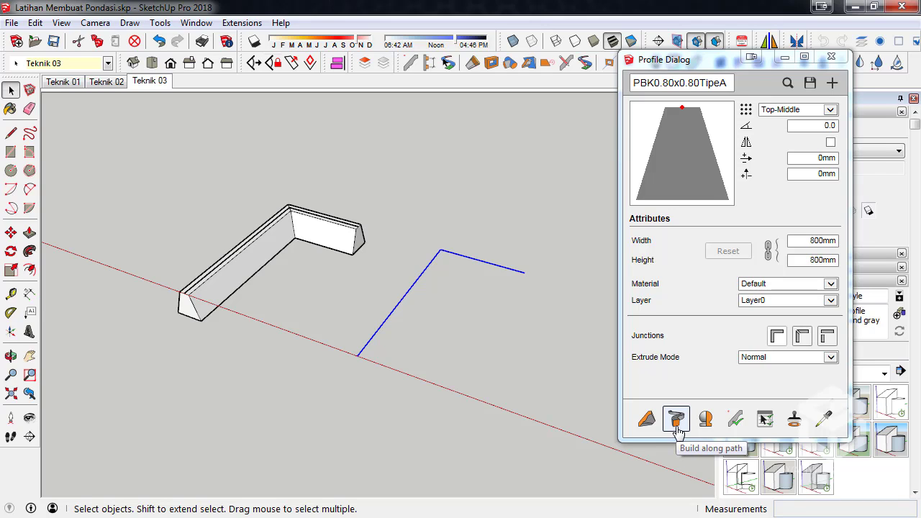
Step: Build a second PBK0.80x0.80TipeA footing along the copied path
left_click(677, 429)
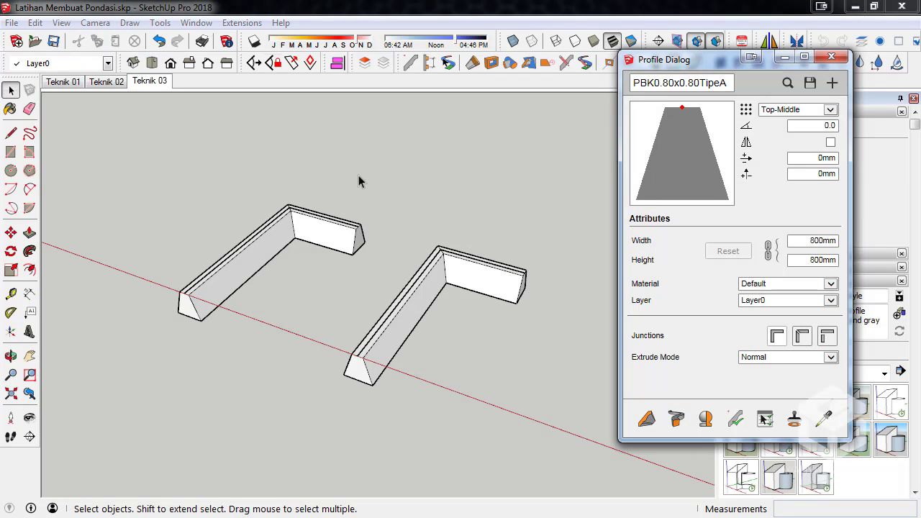
mouse_move(359, 357)
middle_mouse_down()
mouse_move(463, 312)
mouse_move(387, 82)
mouse_move(295, 49)
mouse_move(468, 136)
mouse_move(103, 325)
mouse_move(451, 295)
mouse_move(390, 119)
mouse_move(205, 91)
middle_mouse_up()
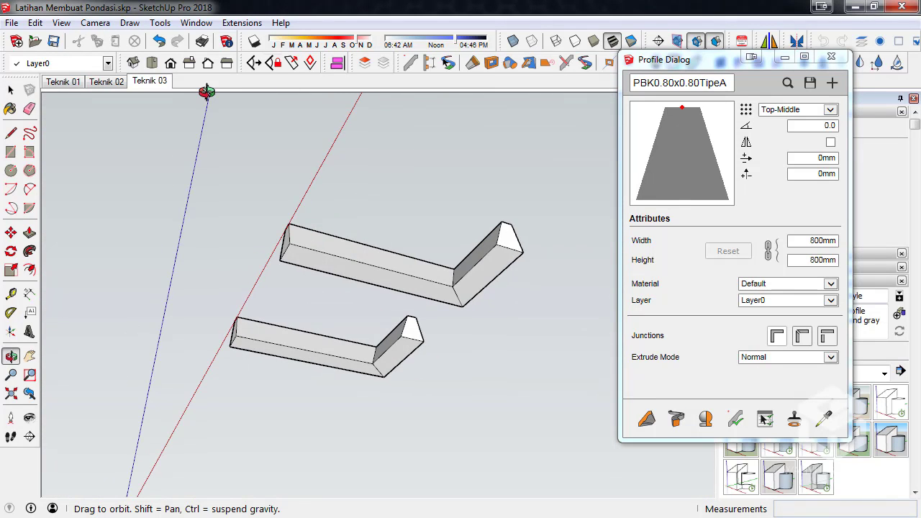
left_click(458, 290)
middle_click_drag(450, 376, 206, 267)
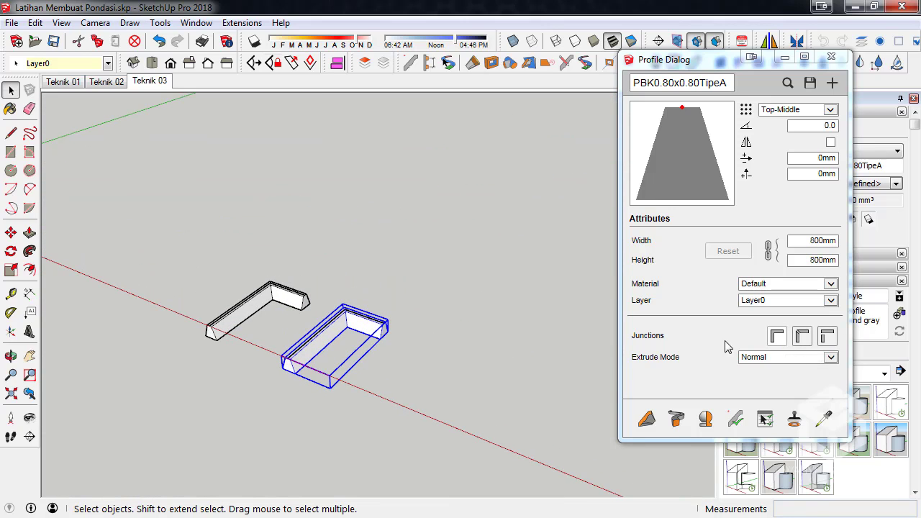
scroll(343, 346, "up", 1)
scroll(333, 287, "up", 3)
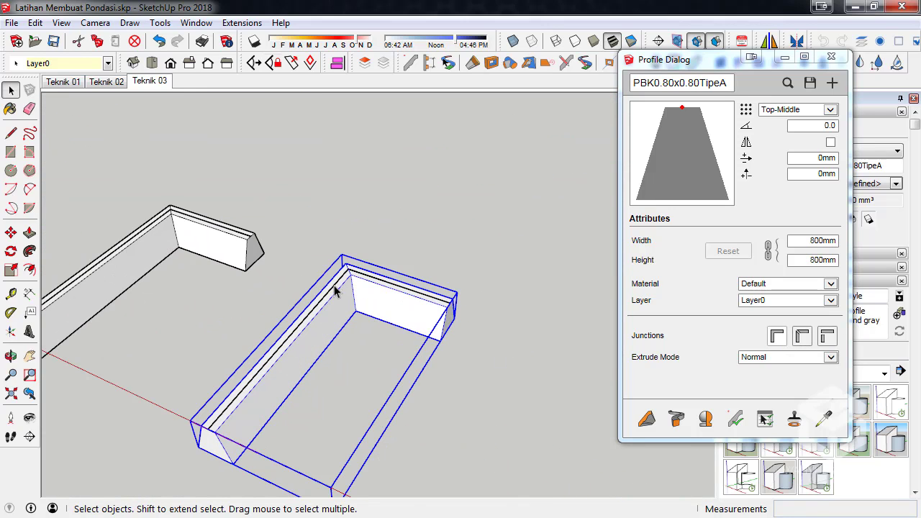
Step: Select the new footing's long path edge and activate Move
left_click(336, 287)
scroll(85, 163, "down", 2)
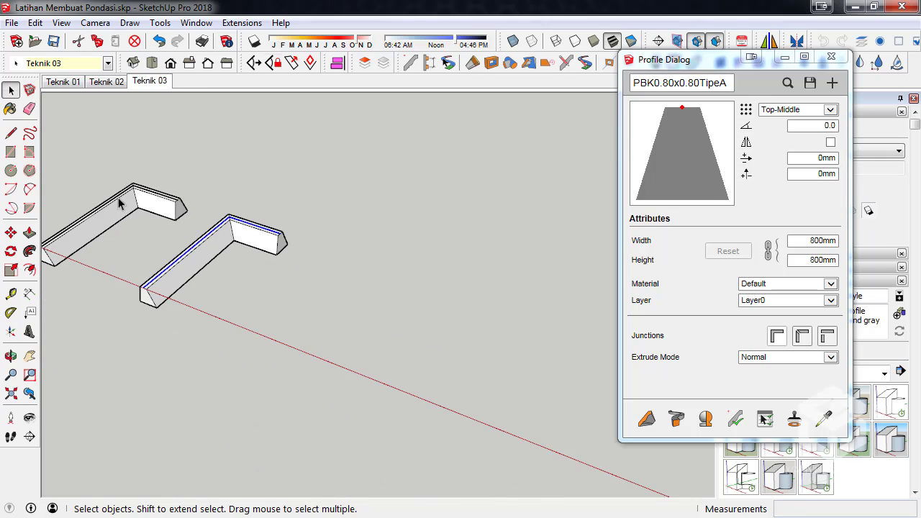
left_click(10, 233)
middle_click_drag(201, 381, 191, 372)
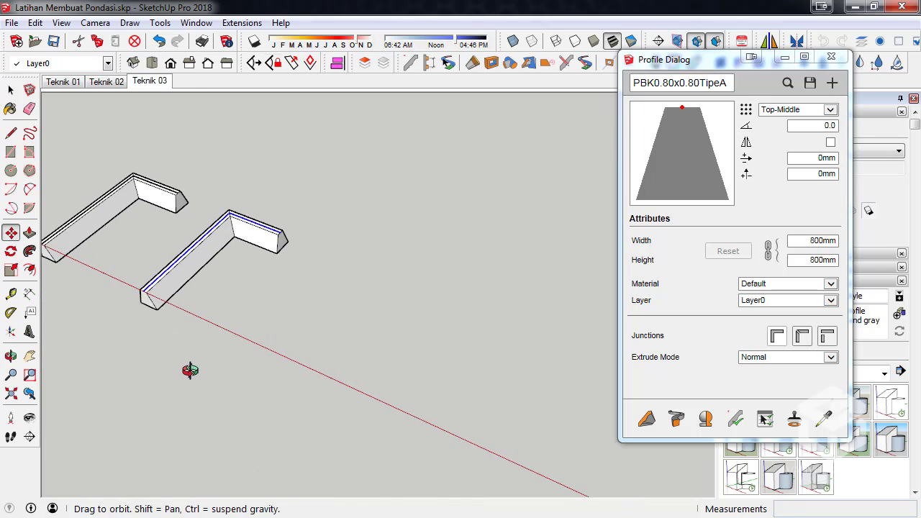
Step: Copy the path further along the red axis and build a third footing on it
left_click(142, 291)
key("ctrl")
left_click(286, 357)
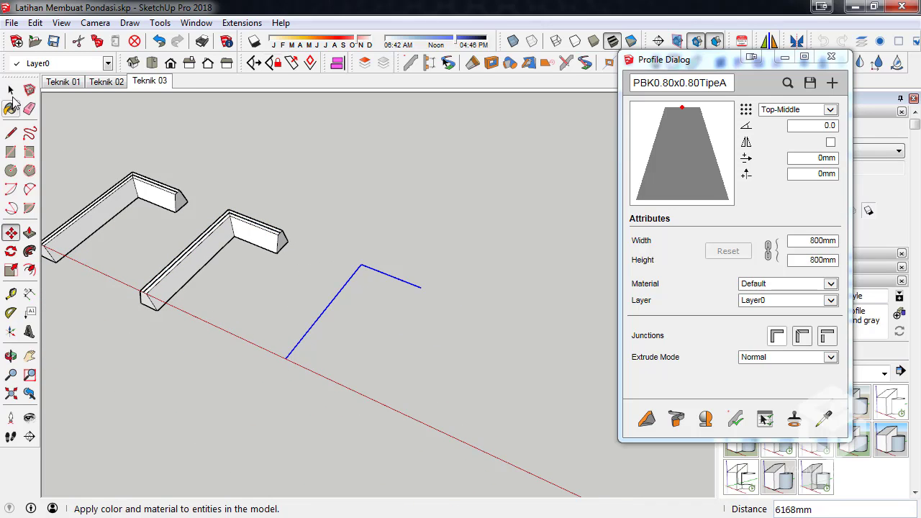
left_click(10, 90)
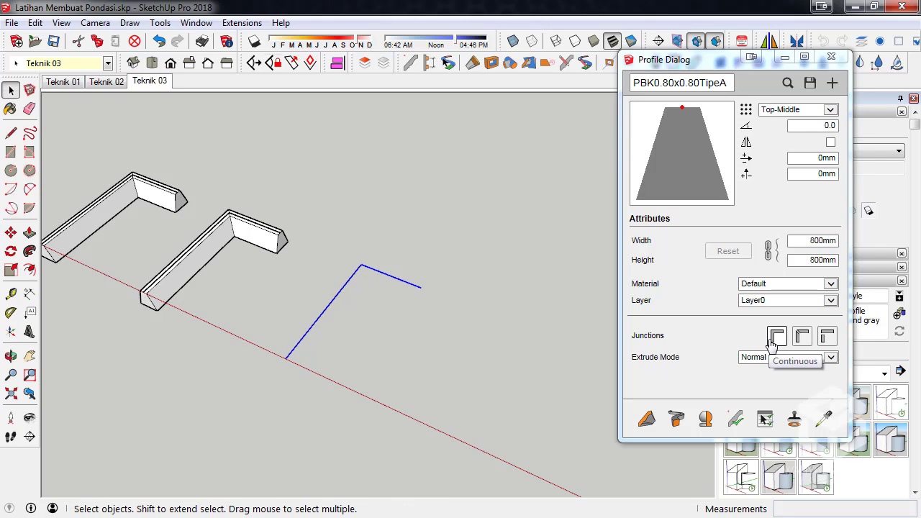
left_click(676, 419)
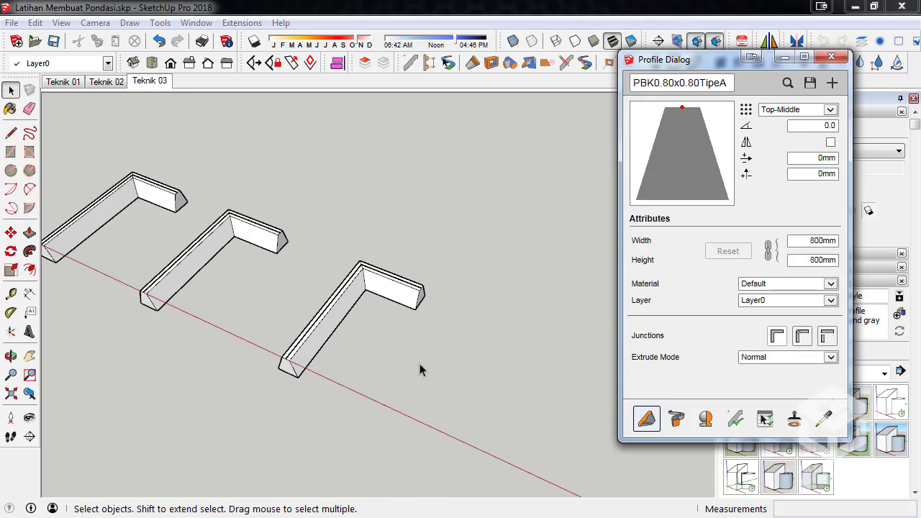
mouse_move(422, 369)
middle_mouse_down()
mouse_move(380, 206)
mouse_move(192, 267)
mouse_move(499, 438)
mouse_move(396, 420)
mouse_move(403, 362)
middle_mouse_up()
scroll(386, 284, "up", 3)
scroll(385, 284, "up", 3)
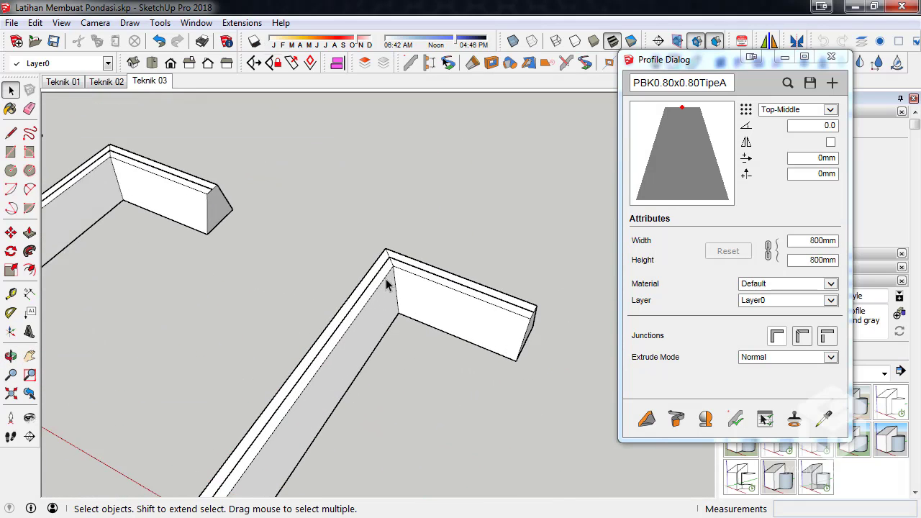
scroll(386, 284, "up", 1)
mouse_move(386, 284)
middle_mouse_down()
mouse_move(309, 267)
mouse_move(345, 274)
middle_mouse_up()
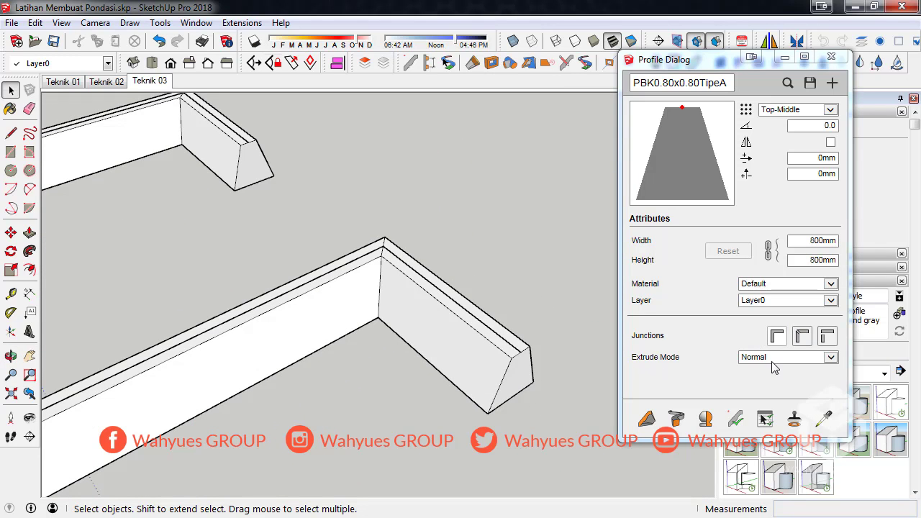
Step: Set the Profile Builder junctions to Butt-Joint
left_click(778, 336)
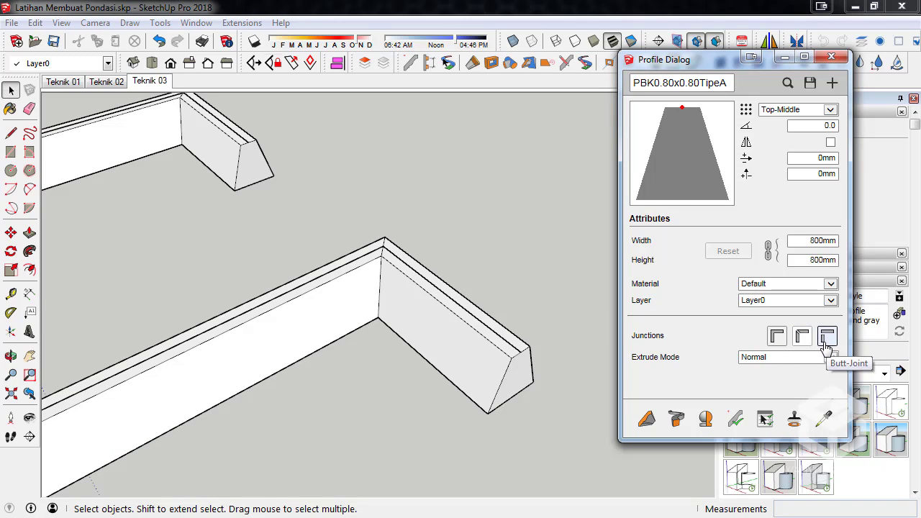
left_click(826, 338)
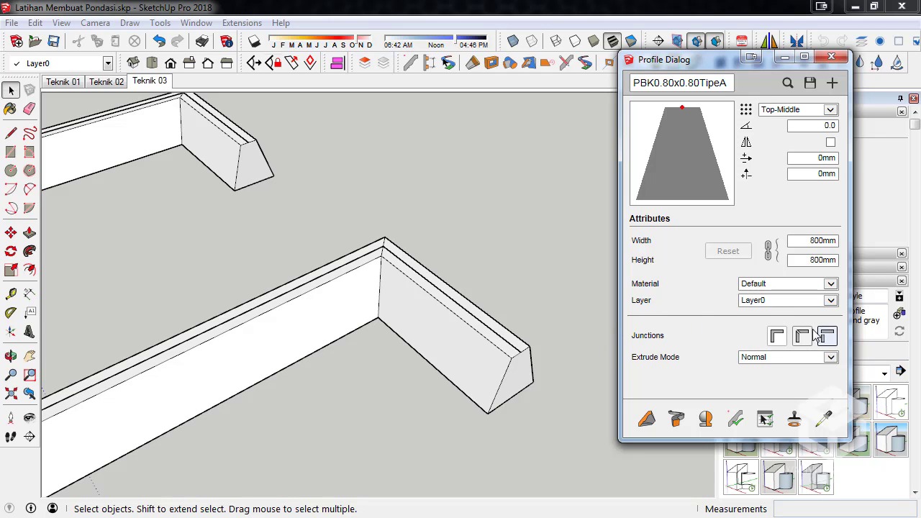
middle_click_drag(442, 305, 345, 322)
scroll(278, 251, "down", 3)
scroll(269, 288, "down", 3)
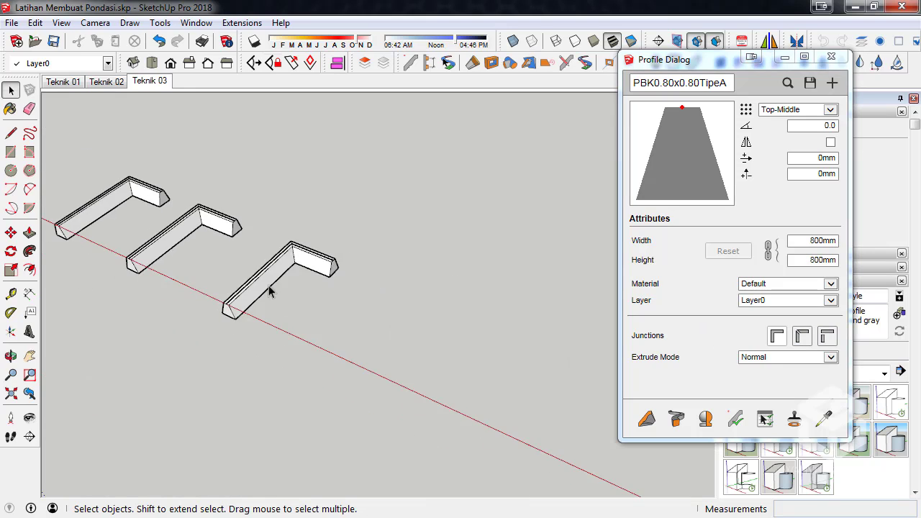
scroll(248, 291, "up", 3)
Step: Copy the third footing's path along the axis and build a fourth footing
left_click(268, 286)
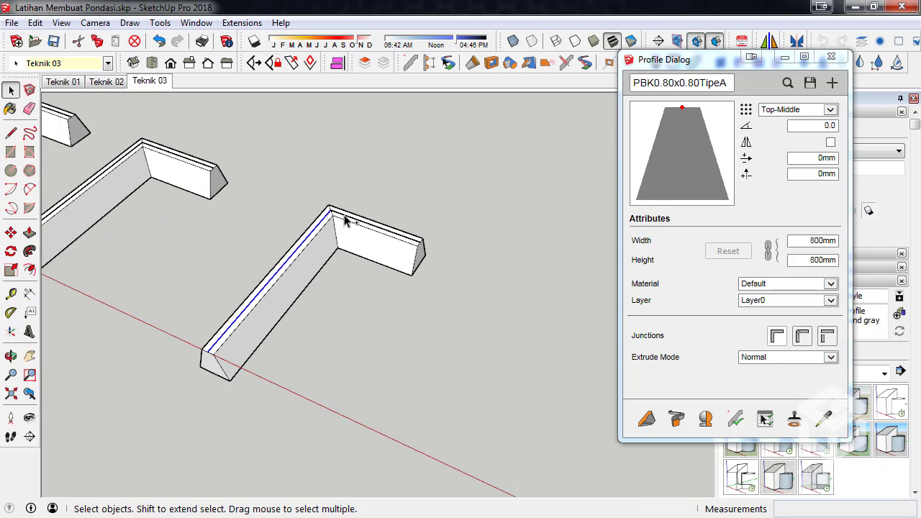
left_click(11, 233)
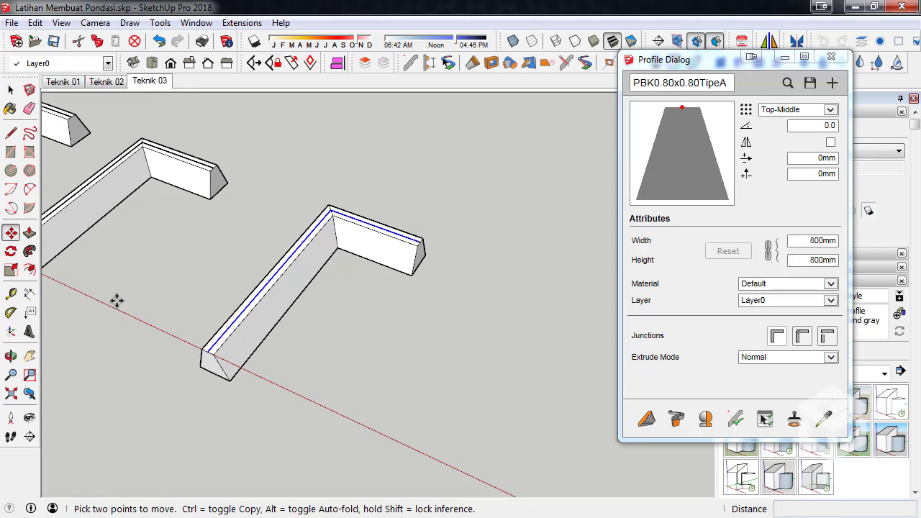
left_click(208, 354, "ctrl")
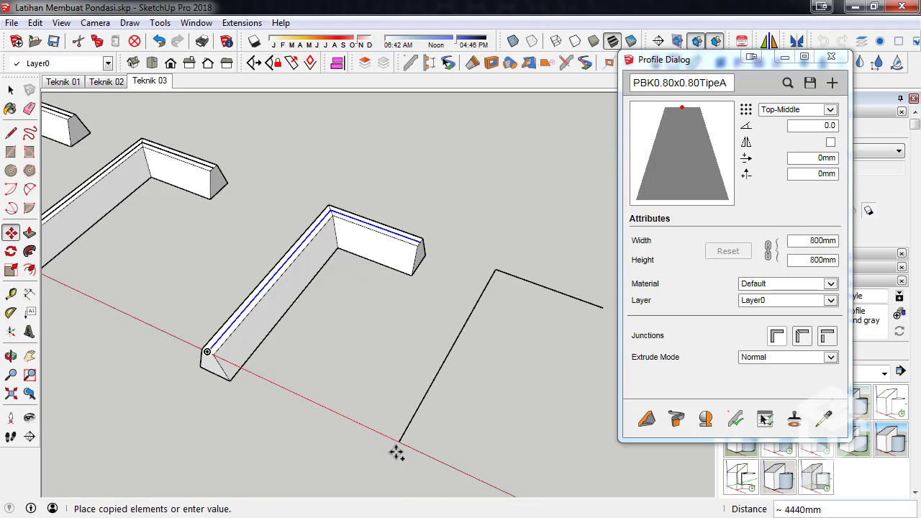
left_click(400, 442)
left_click(13, 91)
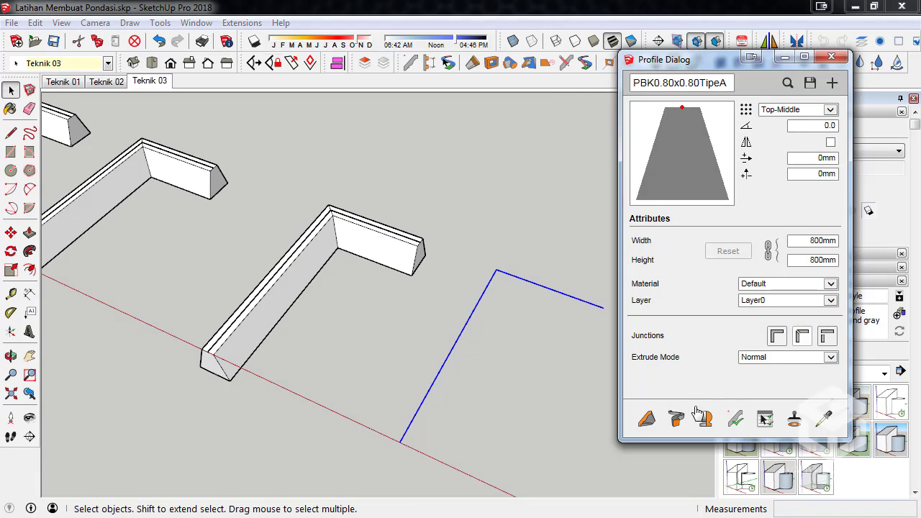
left_click(646, 418)
Step: Inspect the newest footings and close the Profile Dialog
left_click(535, 309)
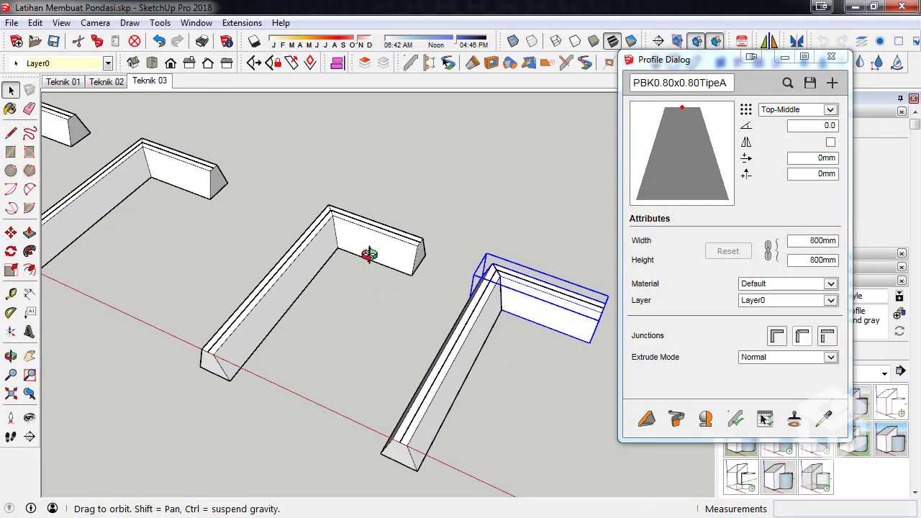
middle_click_drag(370, 257, 469, 313)
left_click(468, 313)
mouse_move(407, 304)
middle_mouse_down()
mouse_move(495, 94)
mouse_move(287, 267)
mouse_move(477, 311)
mouse_move(489, 384)
mouse_move(539, 312)
middle_mouse_up()
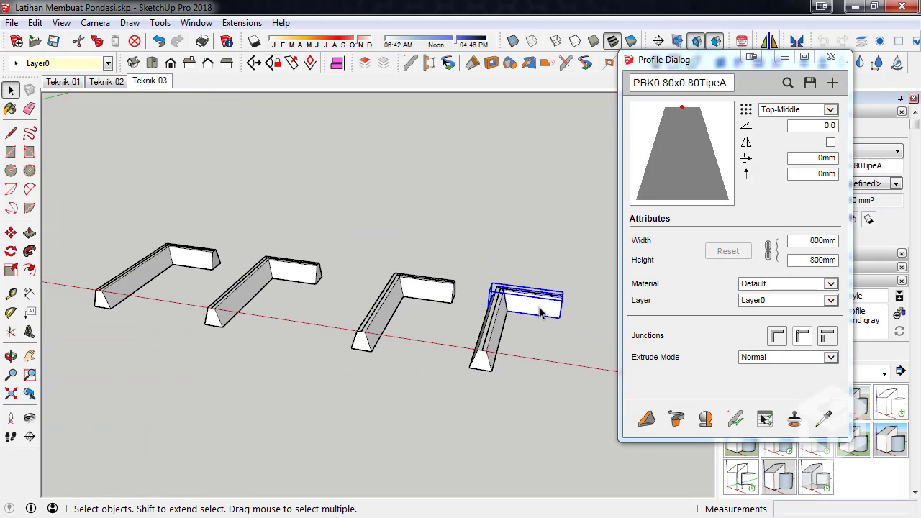
left_click(831, 57)
mouse_move(421, 278)
middle_mouse_down()
mouse_move(496, 336)
mouse_move(507, 324)
middle_mouse_up()
middle_click_drag(483, 261, 352, 155)
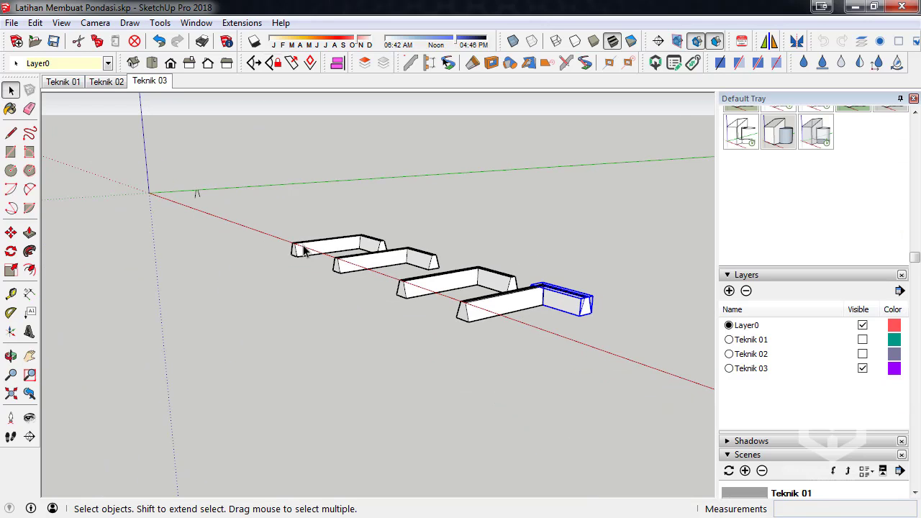
Step: Make the Teknik 02 and Teknik 01 layers visible
left_click(863, 354)
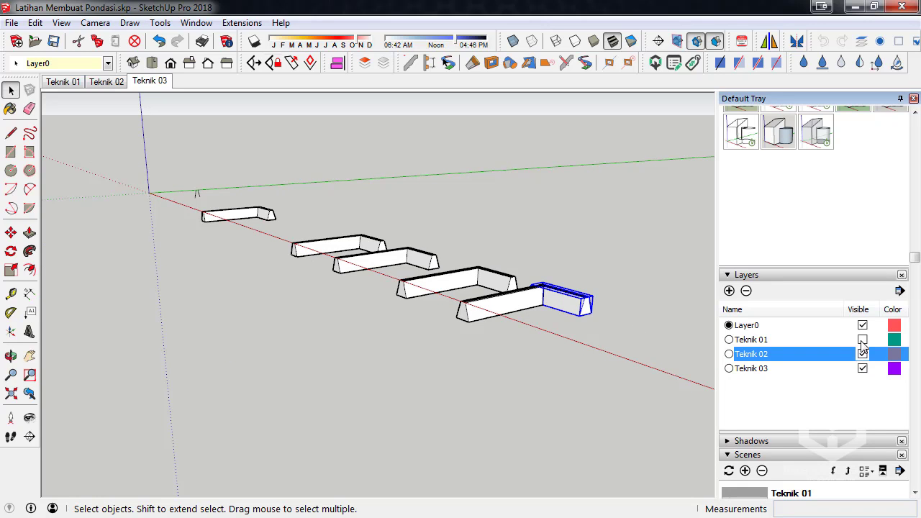
left_click(862, 340)
mouse_move(360, 249)
middle_mouse_down()
mouse_move(442, 323)
mouse_move(260, 241)
mouse_move(280, 267)
mouse_move(266, 246)
middle_mouse_up()
Step: Select the four footings and orbit and zoom to inspect the whole row
left_click_drag(540, 381, 673, 433)
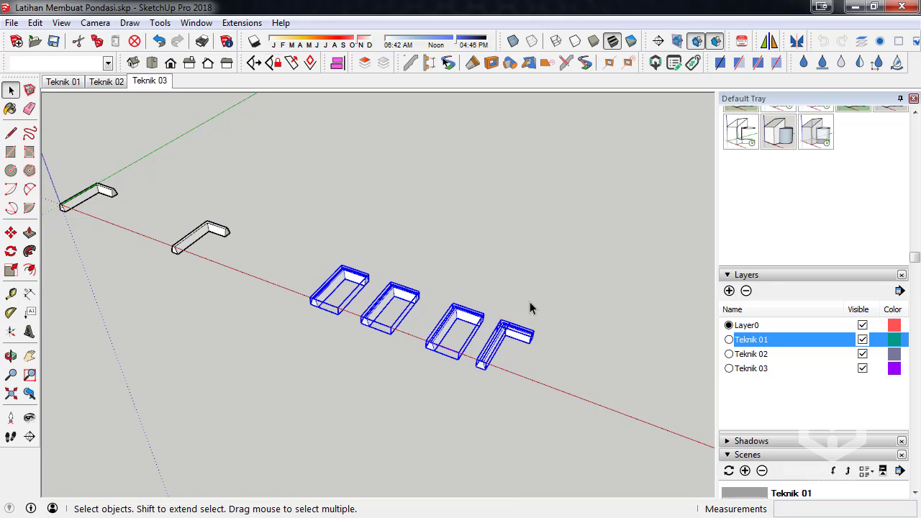
mouse_move(420, 304)
middle_mouse_down()
mouse_move(405, 238)
mouse_move(465, 312)
mouse_move(397, 300)
middle_mouse_up()
scroll(465, 312, "up", 2)
mouse_move(488, 324)
middle_mouse_down()
mouse_move(428, 295)
mouse_move(285, 339)
mouse_move(449, 330)
mouse_move(317, 319)
middle_mouse_up()
scroll(427, 295, "up", 3)
scroll(422, 297, "up", 3)
left_click(422, 297)
scroll(200, 302, "down", 3)
scroll(163, 304, "down", 2)
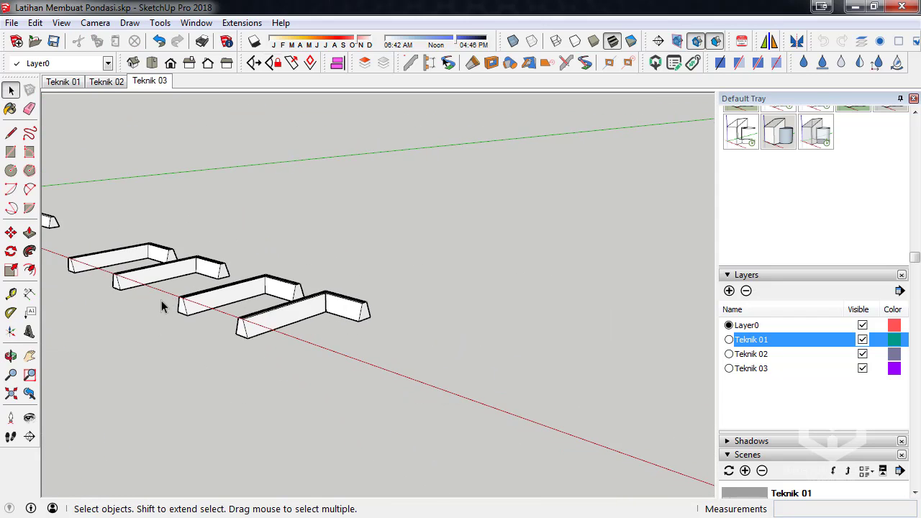
middle_click_drag(162, 304, 340, 327)
scroll(313, 378, "up", 3)
scroll(282, 291, "up", 3)
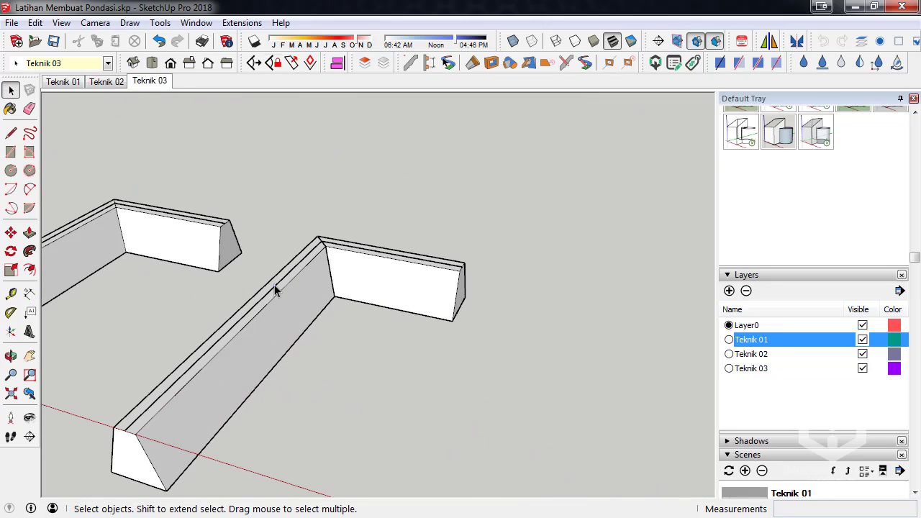
Step: Copy a footing path further along the axis using Move with Ctrl
left_click(274, 286)
scroll(353, 251, "down", 2)
scroll(126, 156, "down", 2)
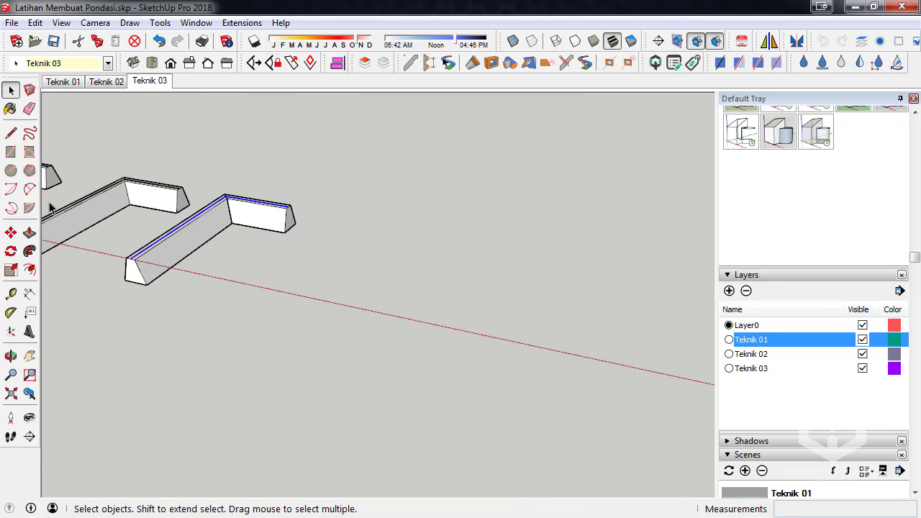
left_click(11, 232)
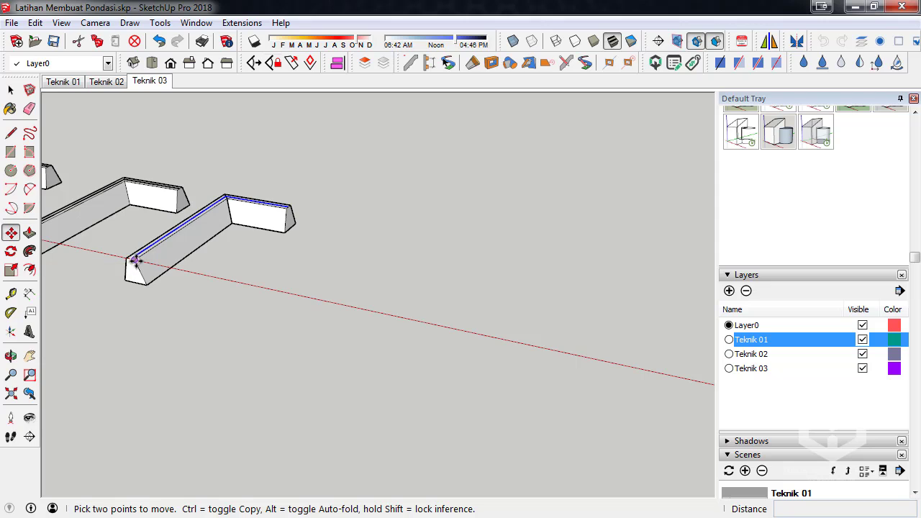
scroll(129, 263, "up", 2)
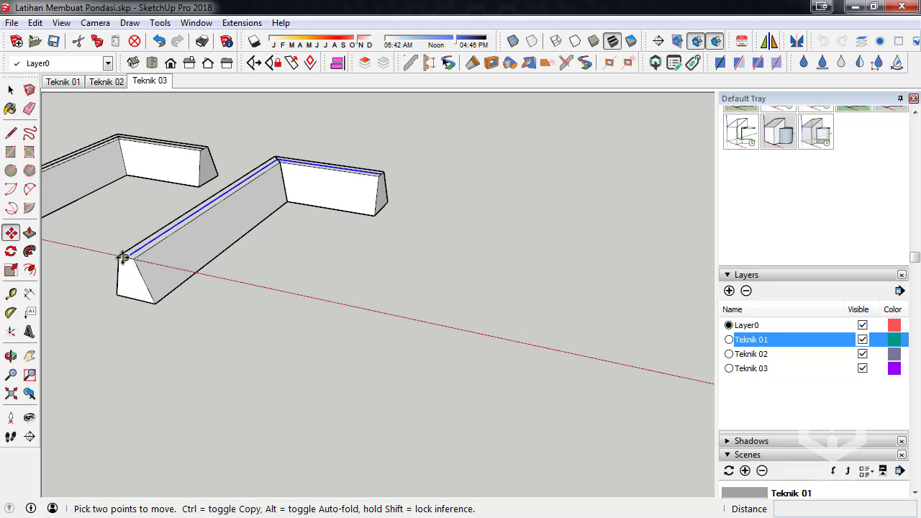
left_click(127, 261)
key("ctrl")
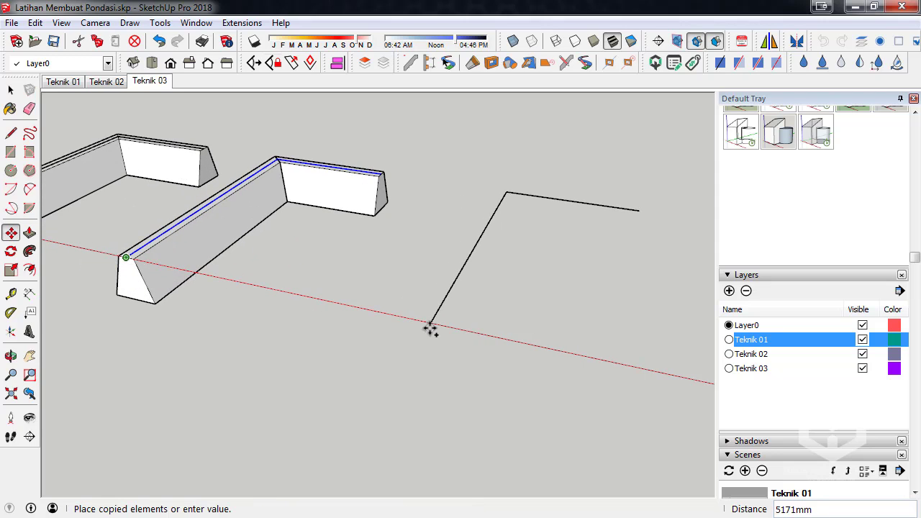
left_click(432, 323)
left_click(11, 89)
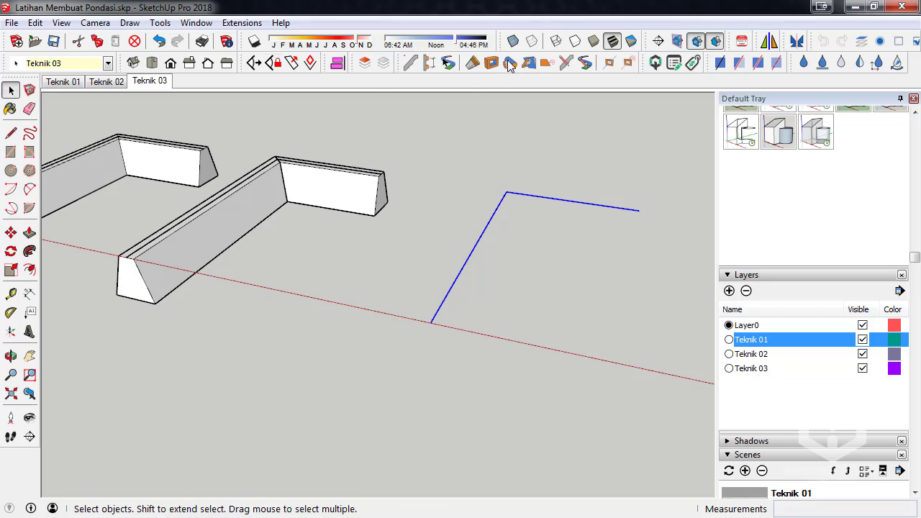
Step: Set the Profile Builder material to Stacy_Skin and the layer to Layer0
left_click(429, 63)
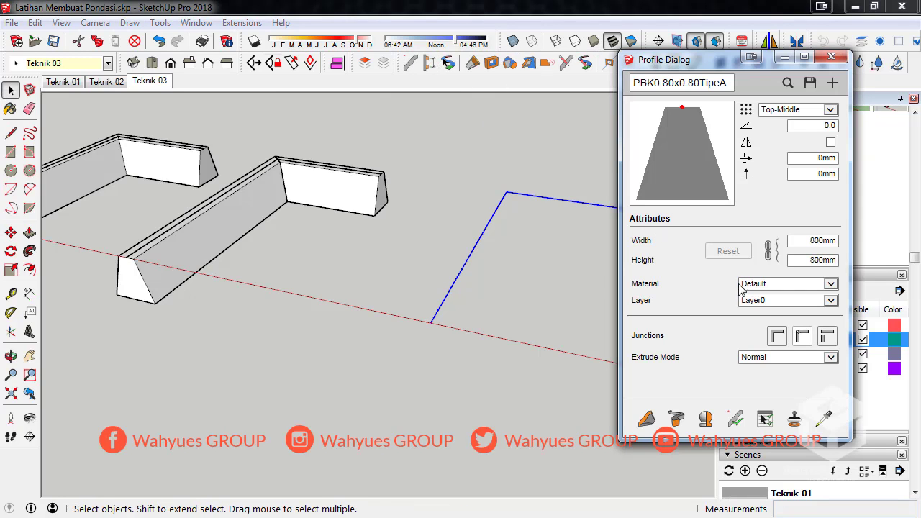
left_click(794, 289)
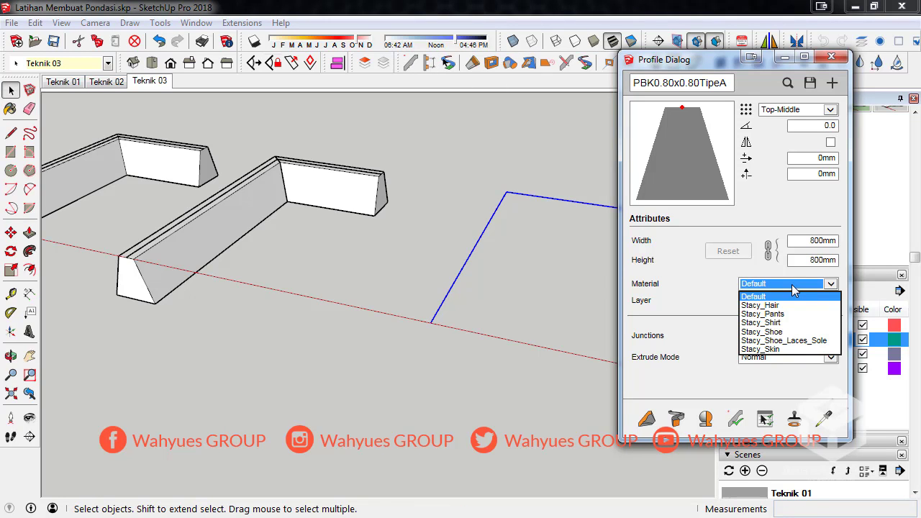
left_click(792, 286)
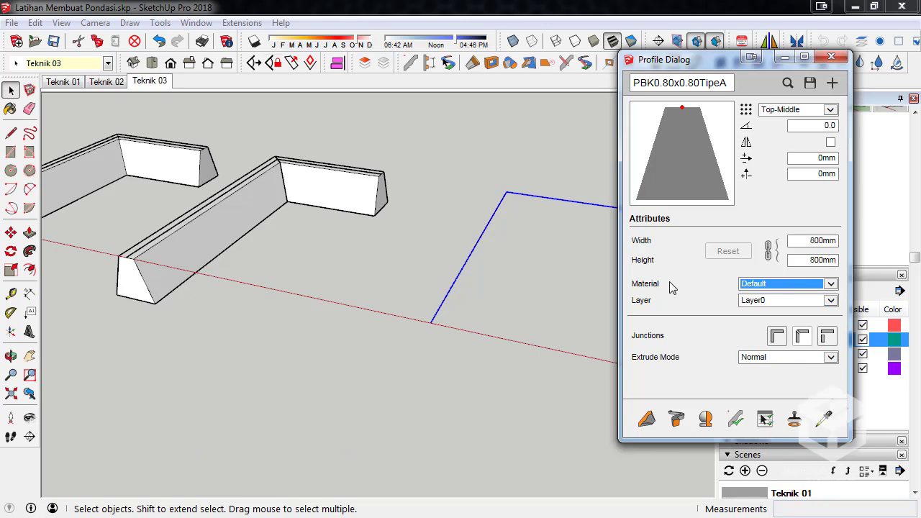
left_click(782, 283)
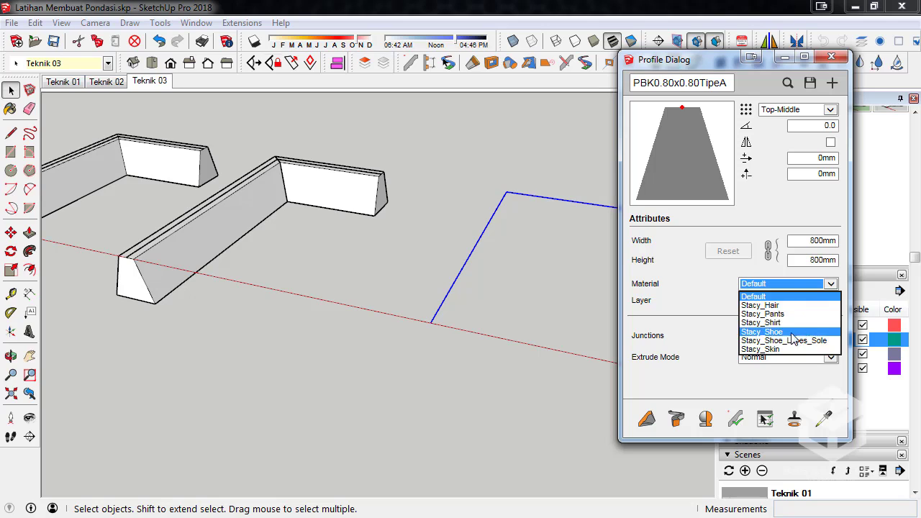
left_click(719, 287)
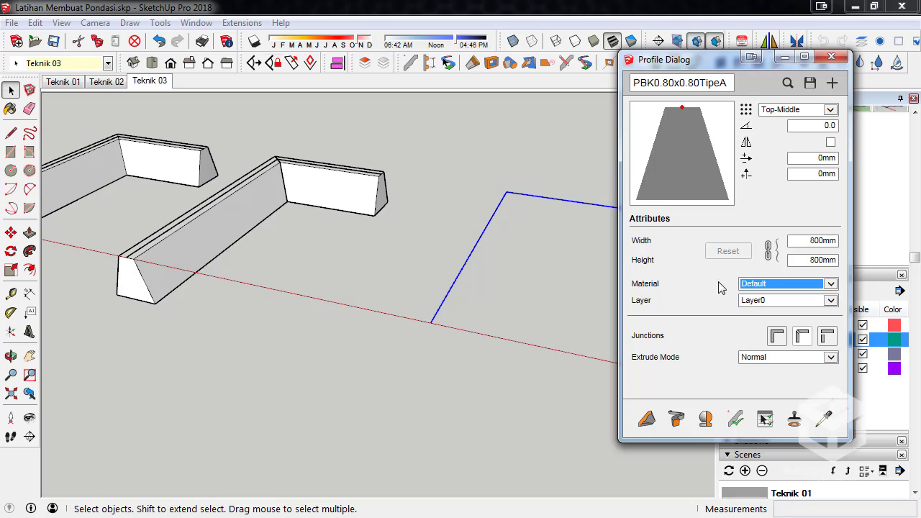
left_click(756, 288)
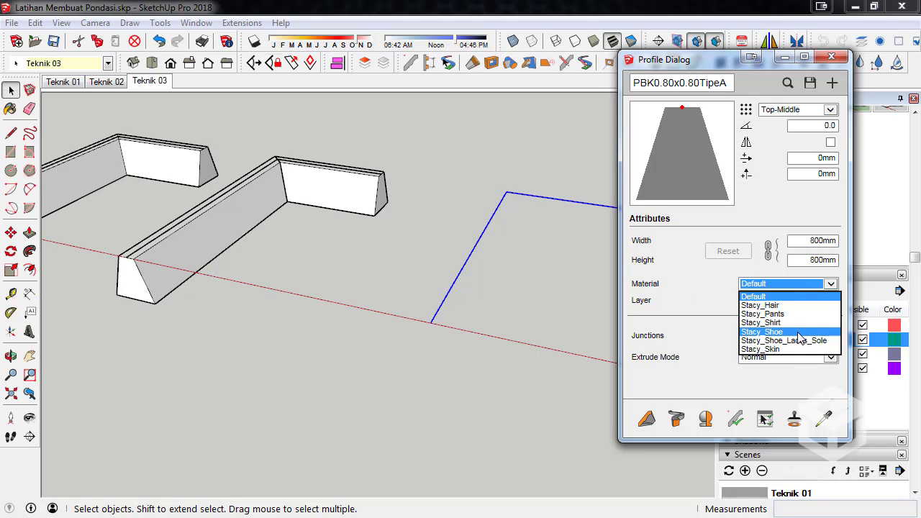
left_click(798, 349)
left_click(801, 302)
left_click(801, 303)
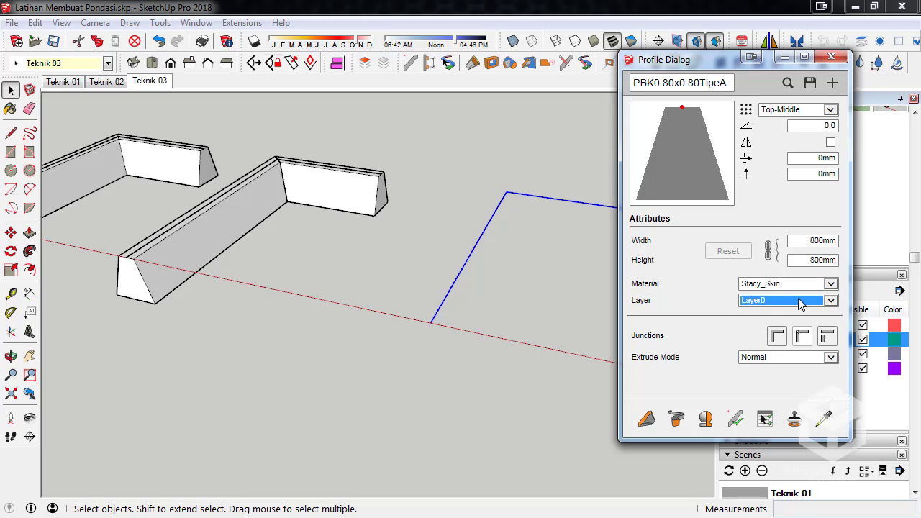
left_click(812, 289)
left_click(736, 270)
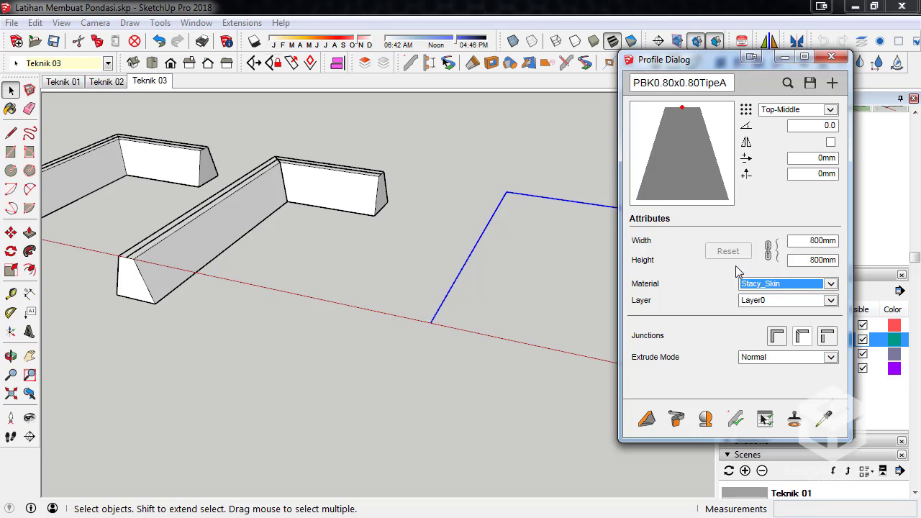
Step: Build the tan footing along the blue L-shaped path
left_click(667, 423)
mouse_move(467, 334)
middle_mouse_down()
mouse_move(350, 329)
mouse_move(519, 348)
mouse_move(457, 287)
mouse_move(502, 343)
middle_mouse_up()
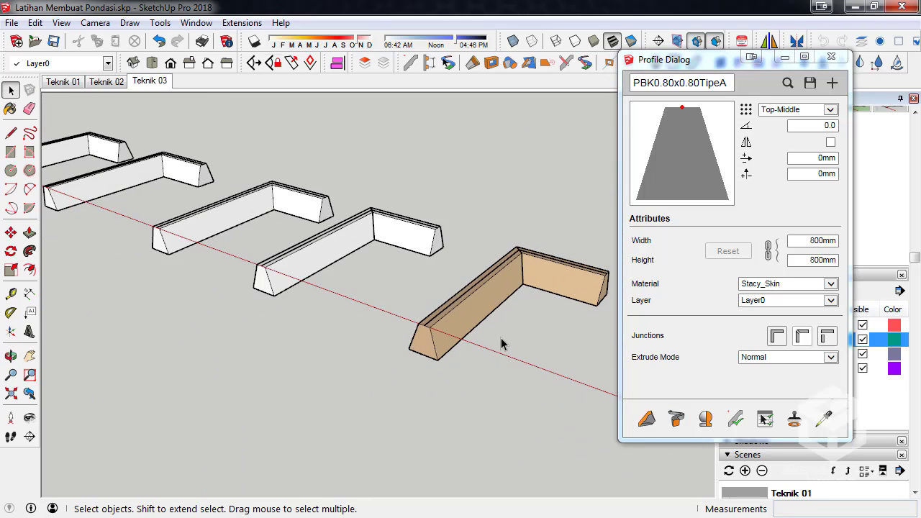
scroll(502, 344, "down", 3)
mouse_move(438, 335)
middle_mouse_down()
mouse_move(441, 329)
mouse_move(328, 301)
mouse_move(213, 211)
middle_mouse_up()
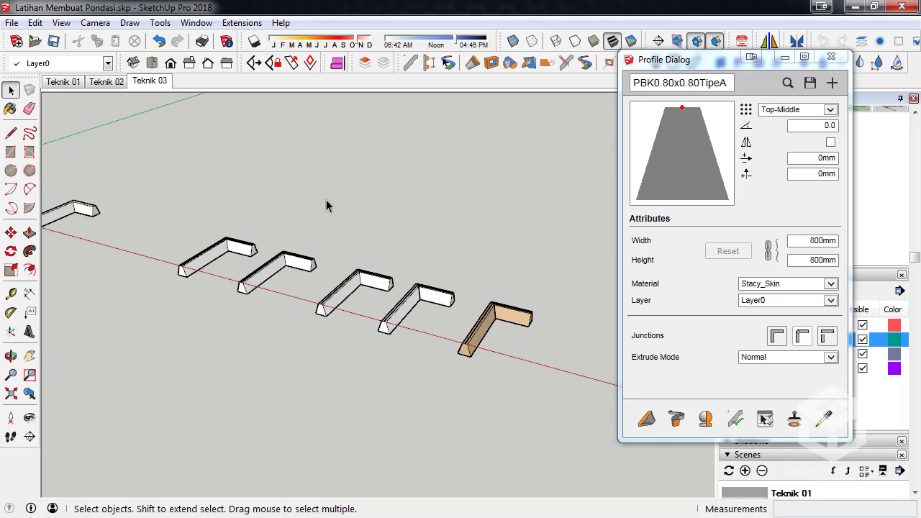
Step: Close the profile settings window, zoom in on the footing row, then switch to the Wahyues GROUP forum
left_click(831, 56)
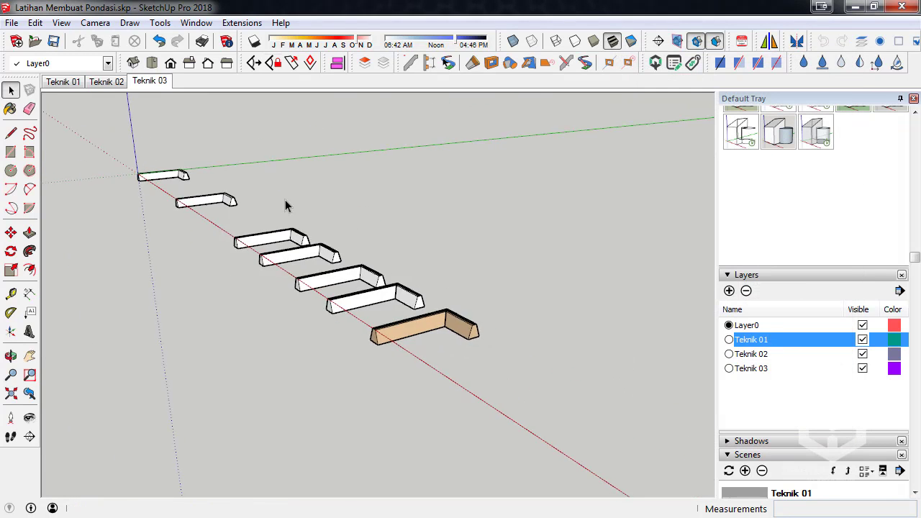
mouse_move(284, 204)
middle_mouse_down()
mouse_move(545, 275)
mouse_move(226, 232)
mouse_move(543, 354)
mouse_move(508, 314)
middle_mouse_up()
scroll(551, 339, "up", 3)
scroll(581, 353, "up", 3)
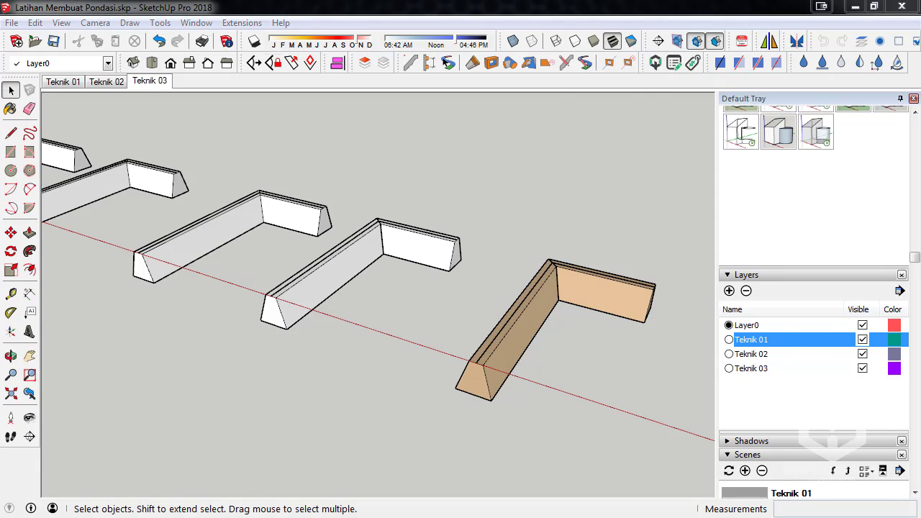
key("alt+Tab")
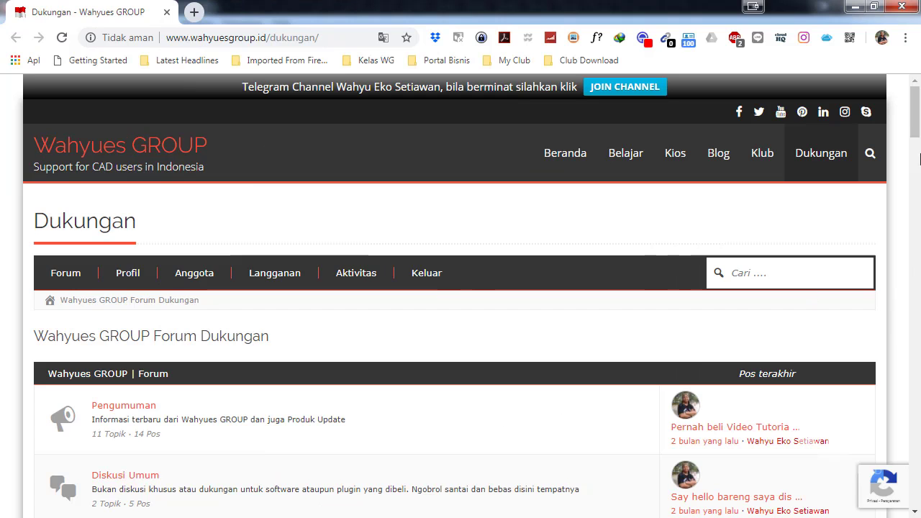
Step: Browse the Dukungan forum down to the Profile Builder 3 section, then minimize Chrome
scroll(905, 148, "down", 5)
scroll(895, 167, "down", 2)
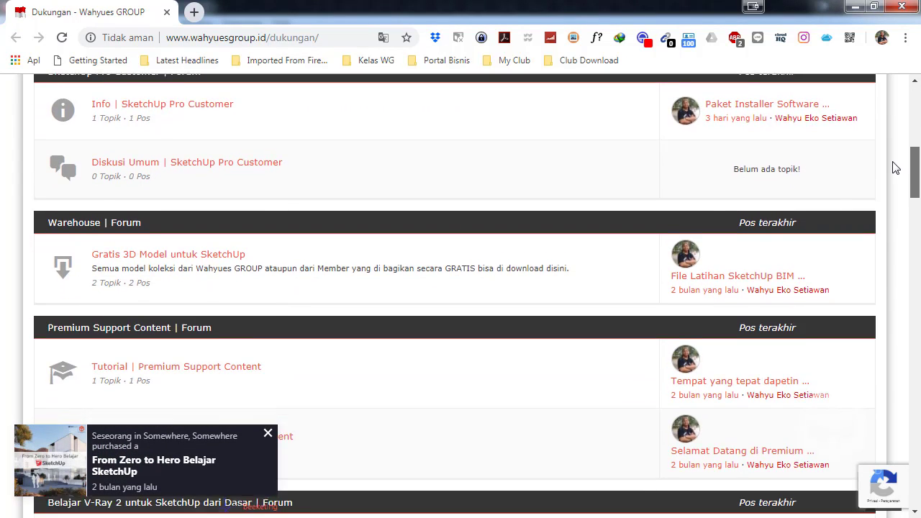
scroll(895, 167, "down", 2)
scroll(892, 187, "down", 2)
scroll(889, 216, "down", 3)
scroll(882, 244, "down", 3)
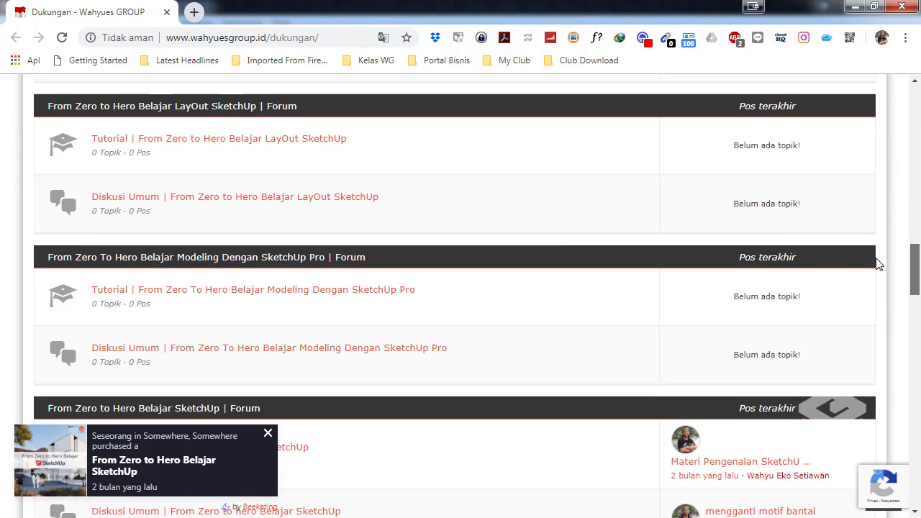
left_click_drag(877, 280, 870, 303)
left_click(883, 294)
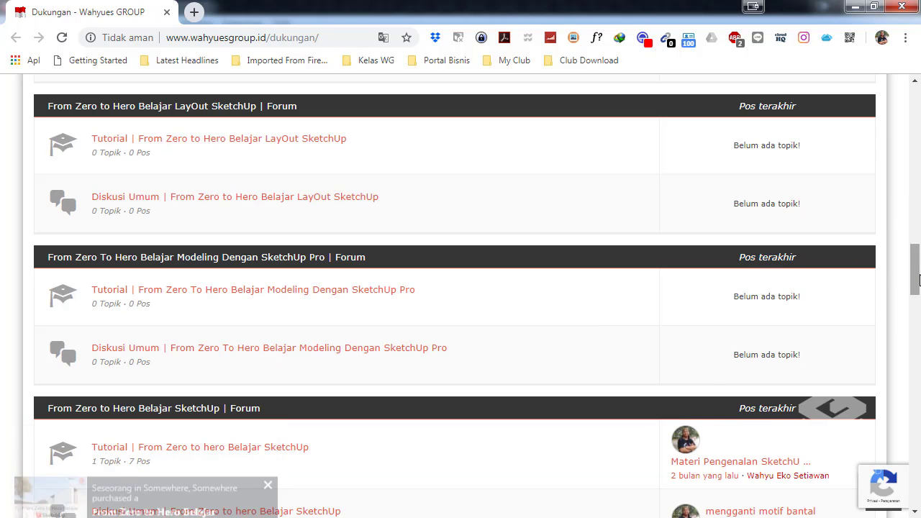
scroll(918, 279, "down", 5)
scroll(918, 279, "down", 3)
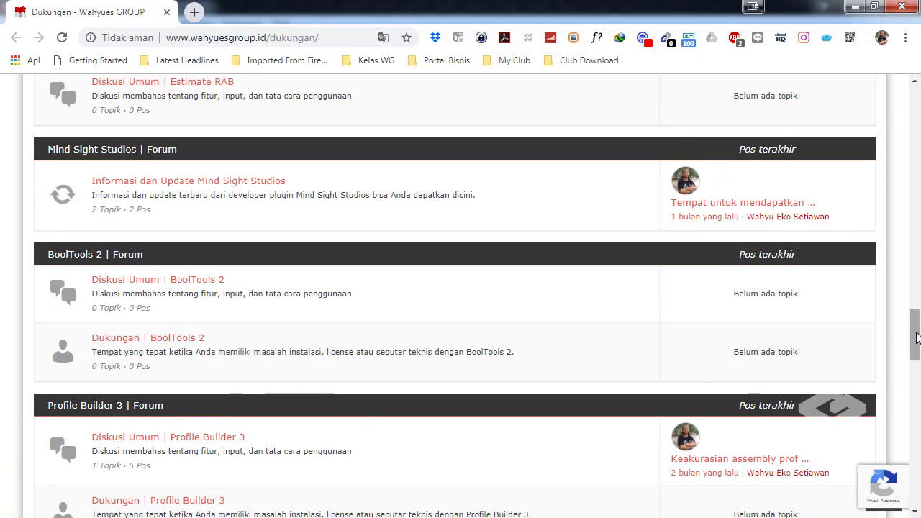
scroll(918, 339, "down", 1)
scroll(918, 338, "down", 2)
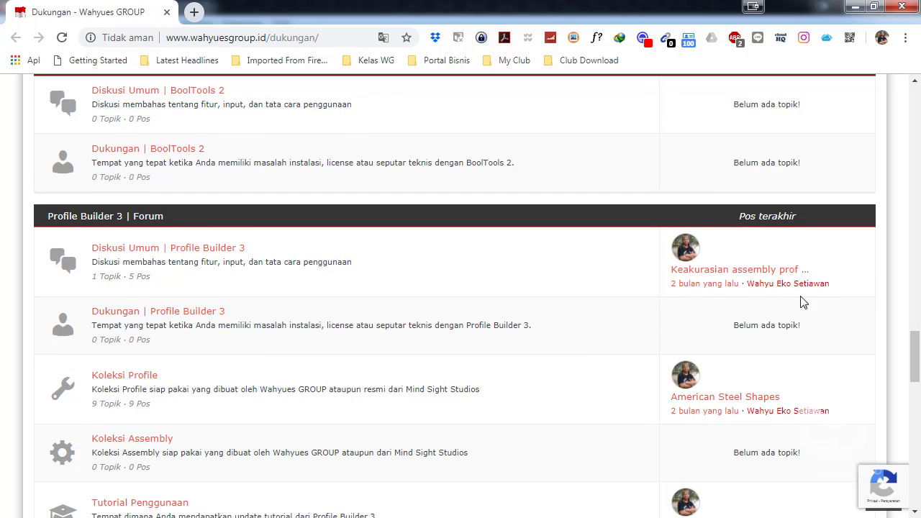
scroll(918, 331, "down", 1)
scroll(919, 331, "down", 1)
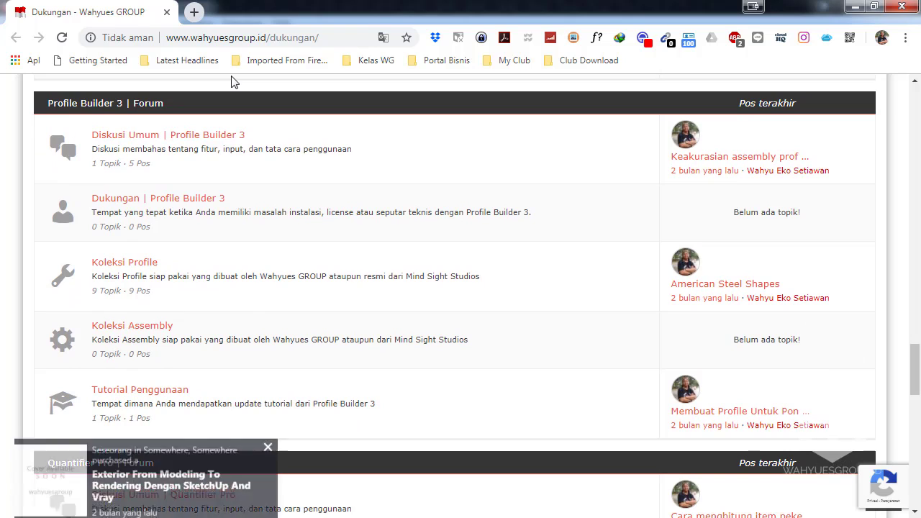
scroll(911, 369, "up", 5)
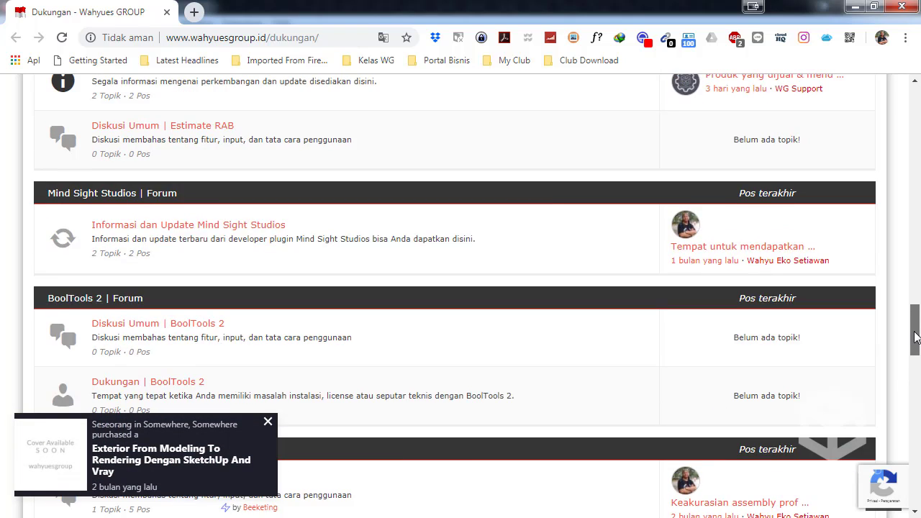
left_click(855, 8)
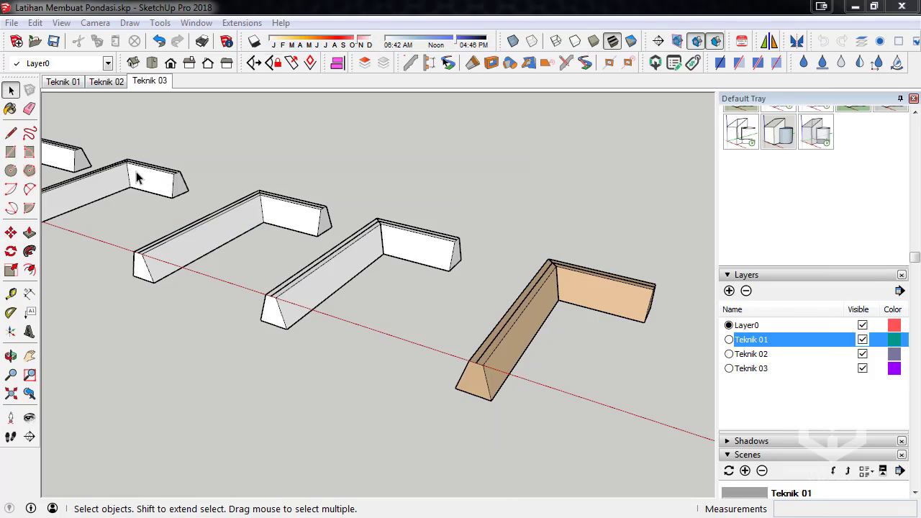
mouse_move(339, 313)
middle_mouse_down()
mouse_move(208, 282)
mouse_move(353, 259)
mouse_move(507, 430)
mouse_move(349, 386)
mouse_move(304, 362)
middle_mouse_up()
middle_click_drag(391, 376, 526, 378)
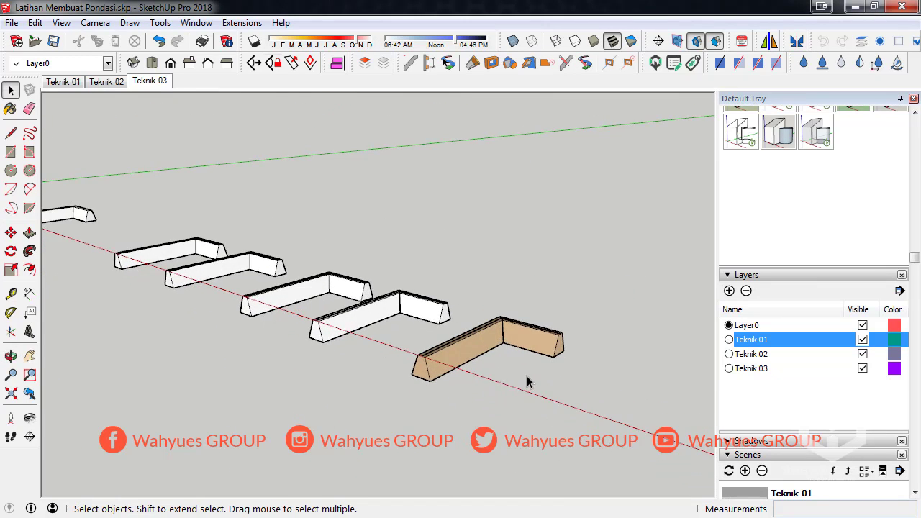
scroll(526, 375, "up", 3)
middle_click_drag(355, 319, 373, 322)
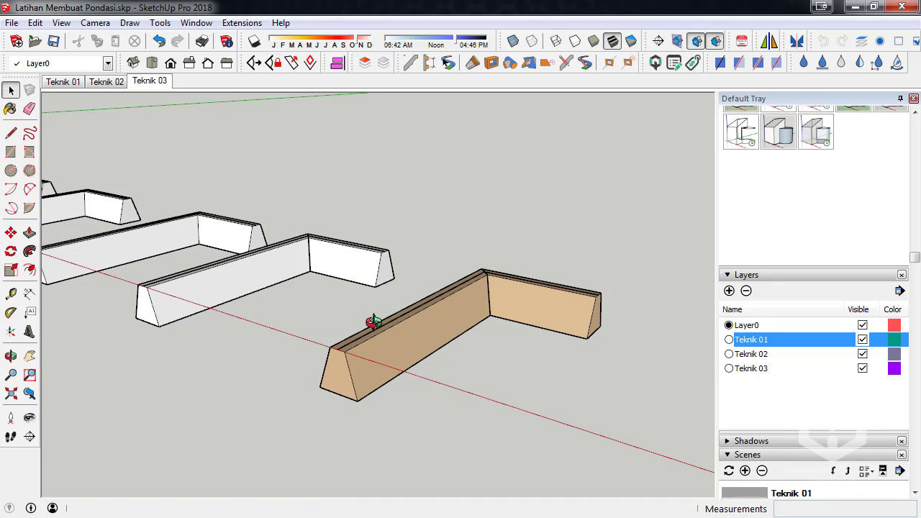
middle_click_drag(230, 304, 563, 282)
middle_click_drag(542, 346, 393, 175)
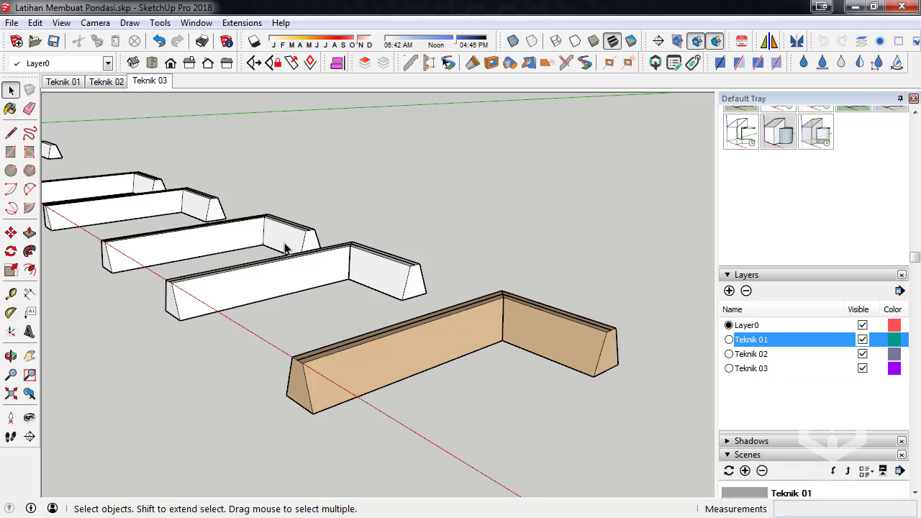
left_click(64, 81)
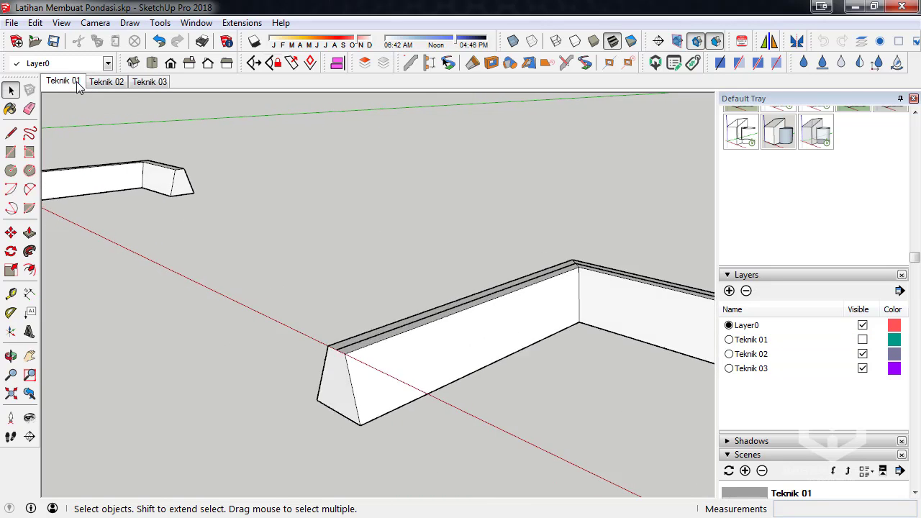
left_click(161, 83)
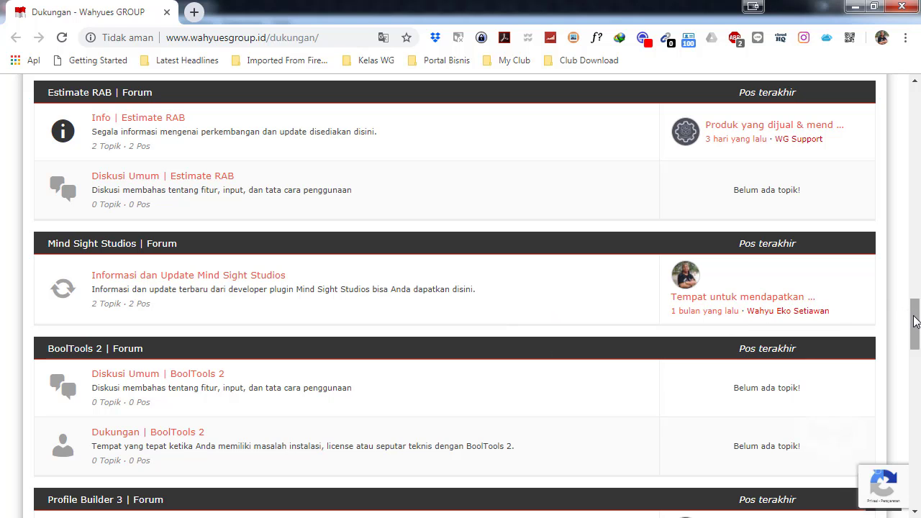
Step: Move the forum page down to its Profile Builder 3 section
left_click_drag(916, 321, 912, 381)
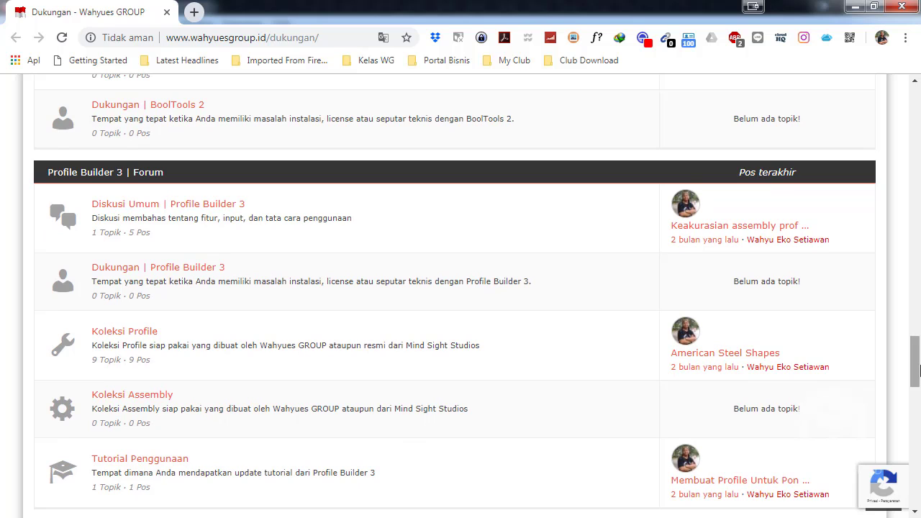
scroll(828, 346, "down", 1)
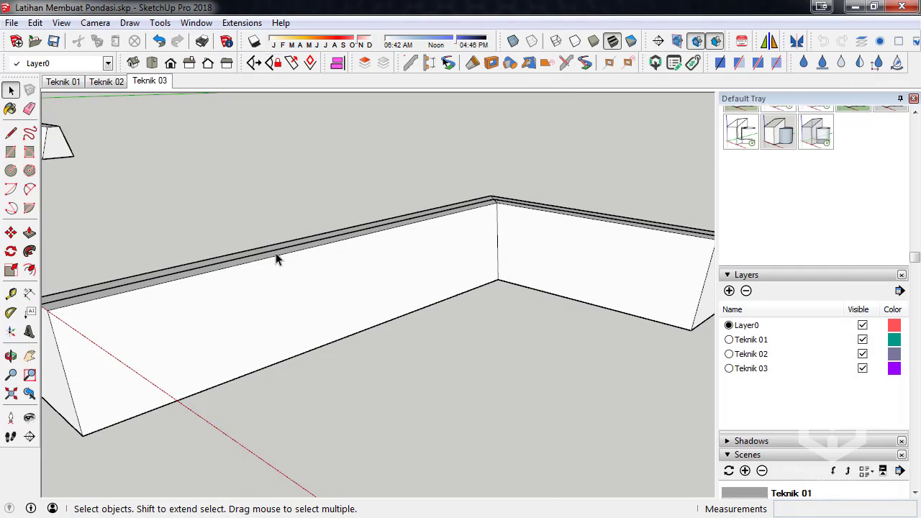
middle_click_drag(278, 257, 323, 283)
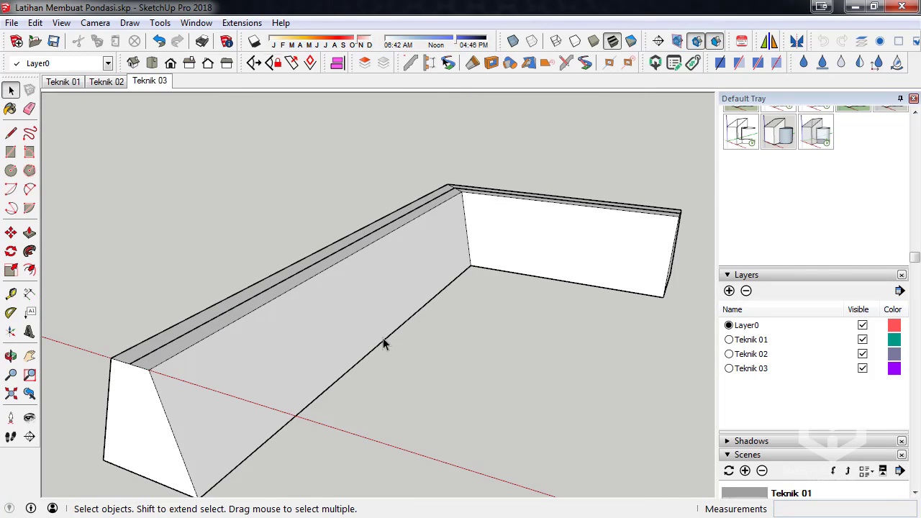
middle_click_drag(350, 327, 264, 303)
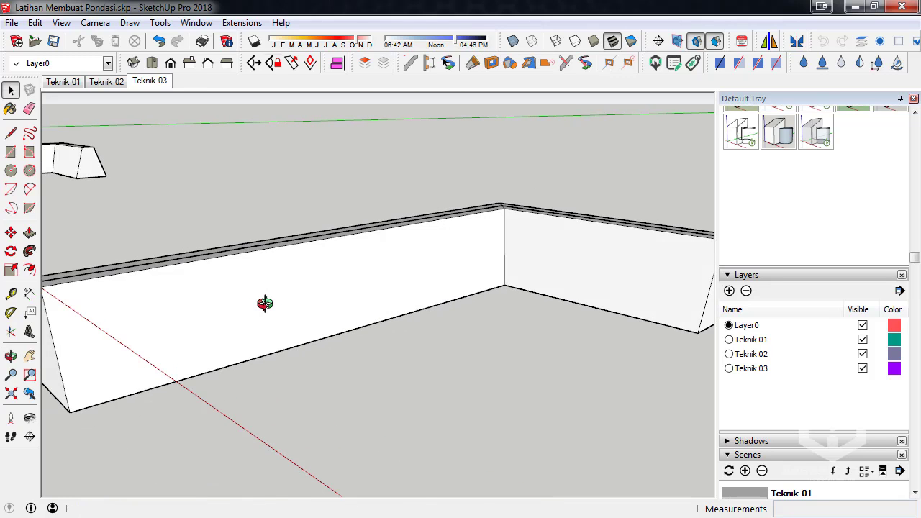